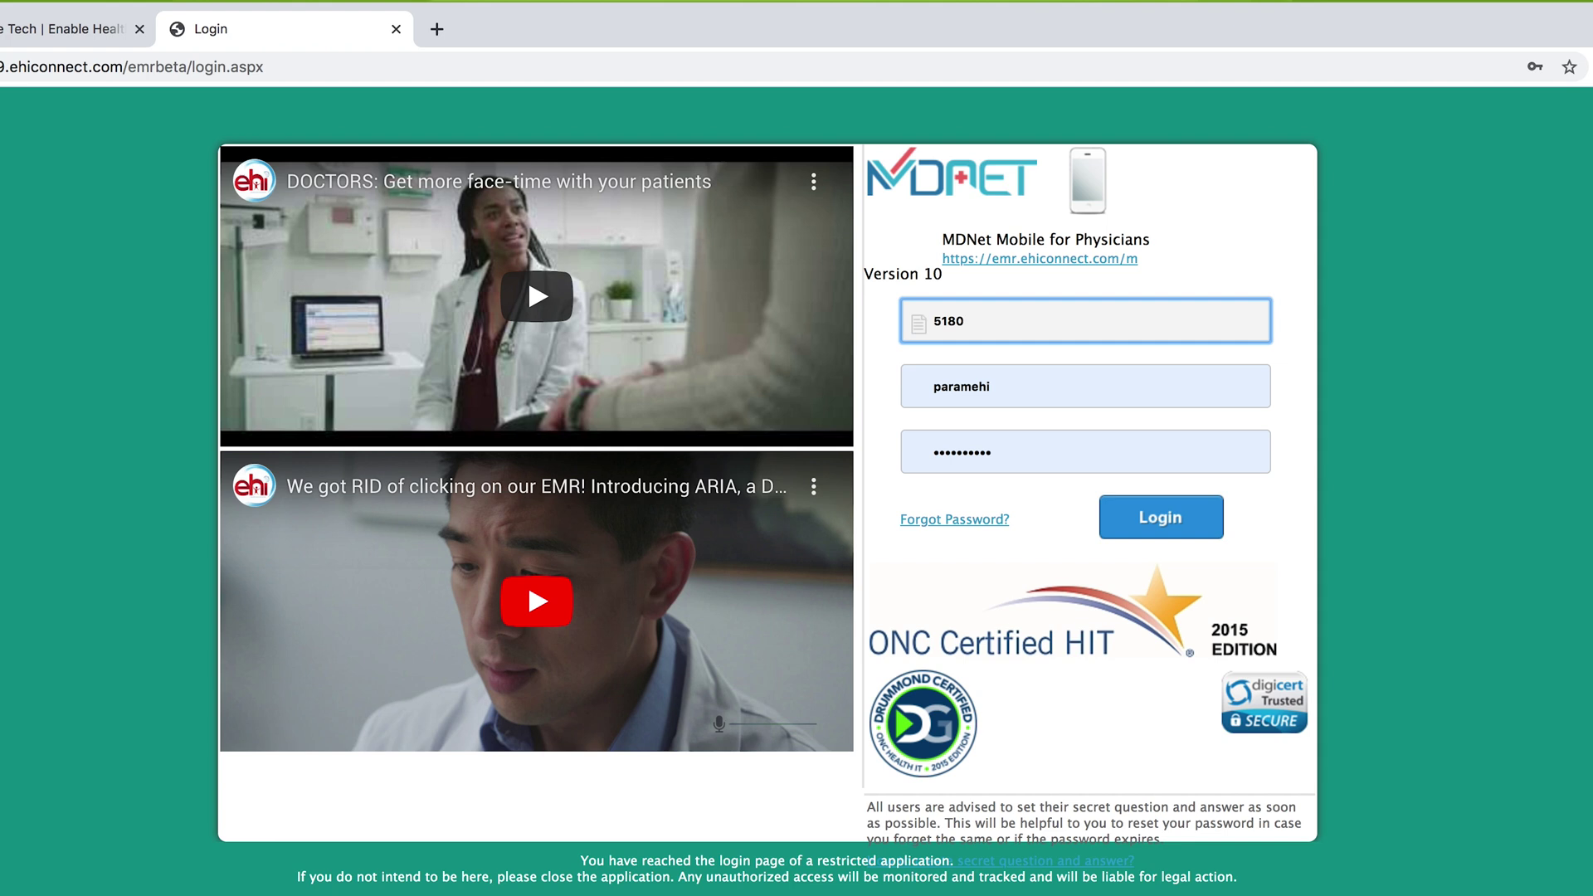
- Log in to MDNet EMR with the physician's own username and password, replacing the prefilled account
{"action": "double_click", "coordinate": [1008, 381]}
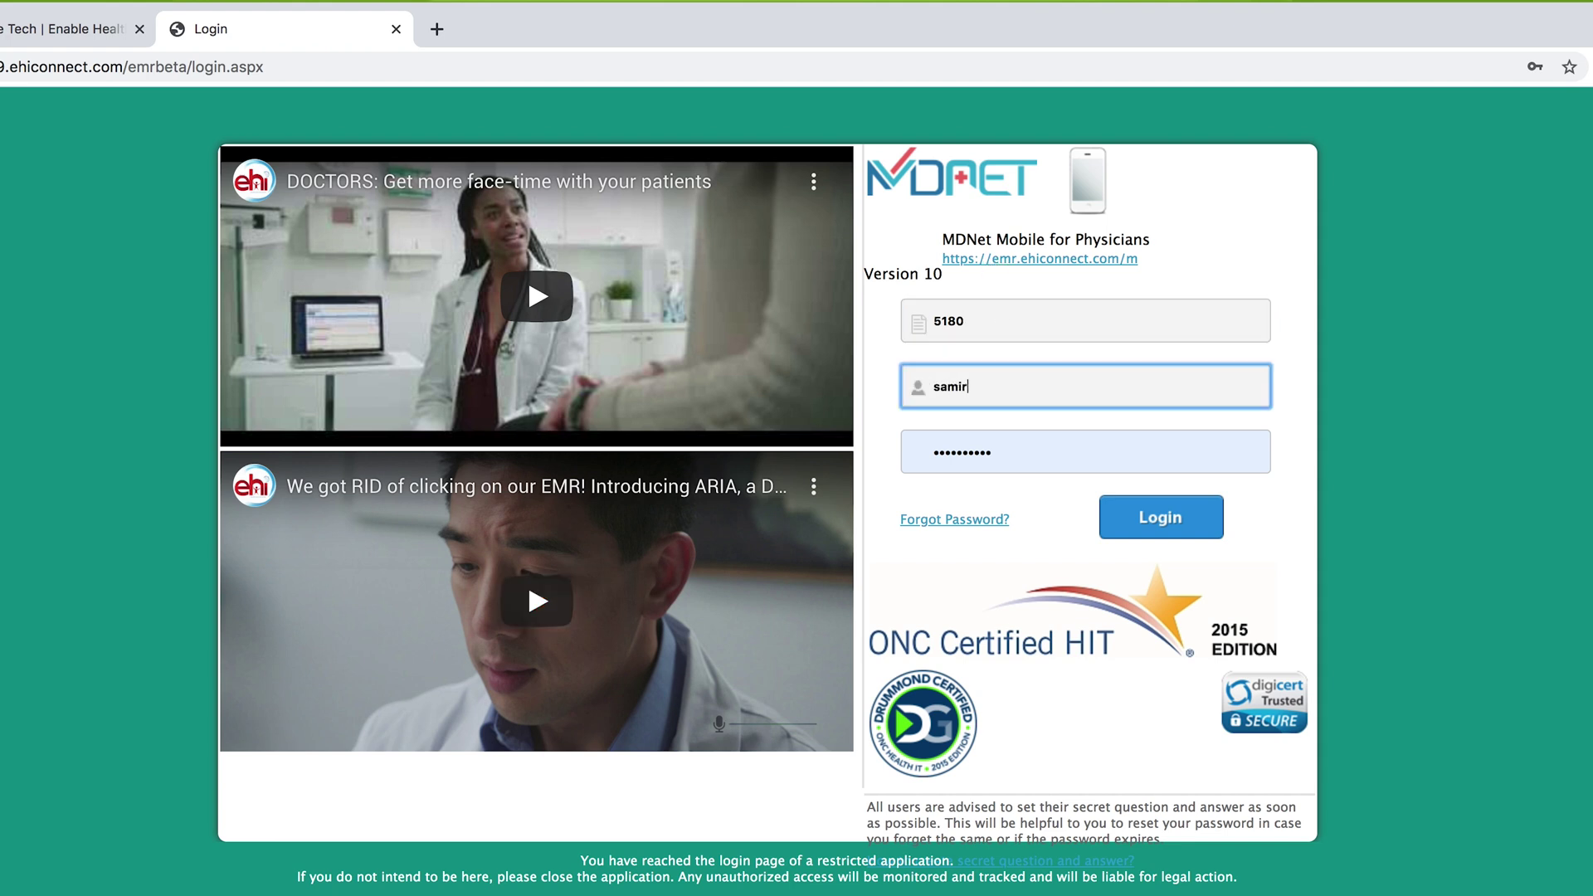
{"action": "key", "text": "Tab"}
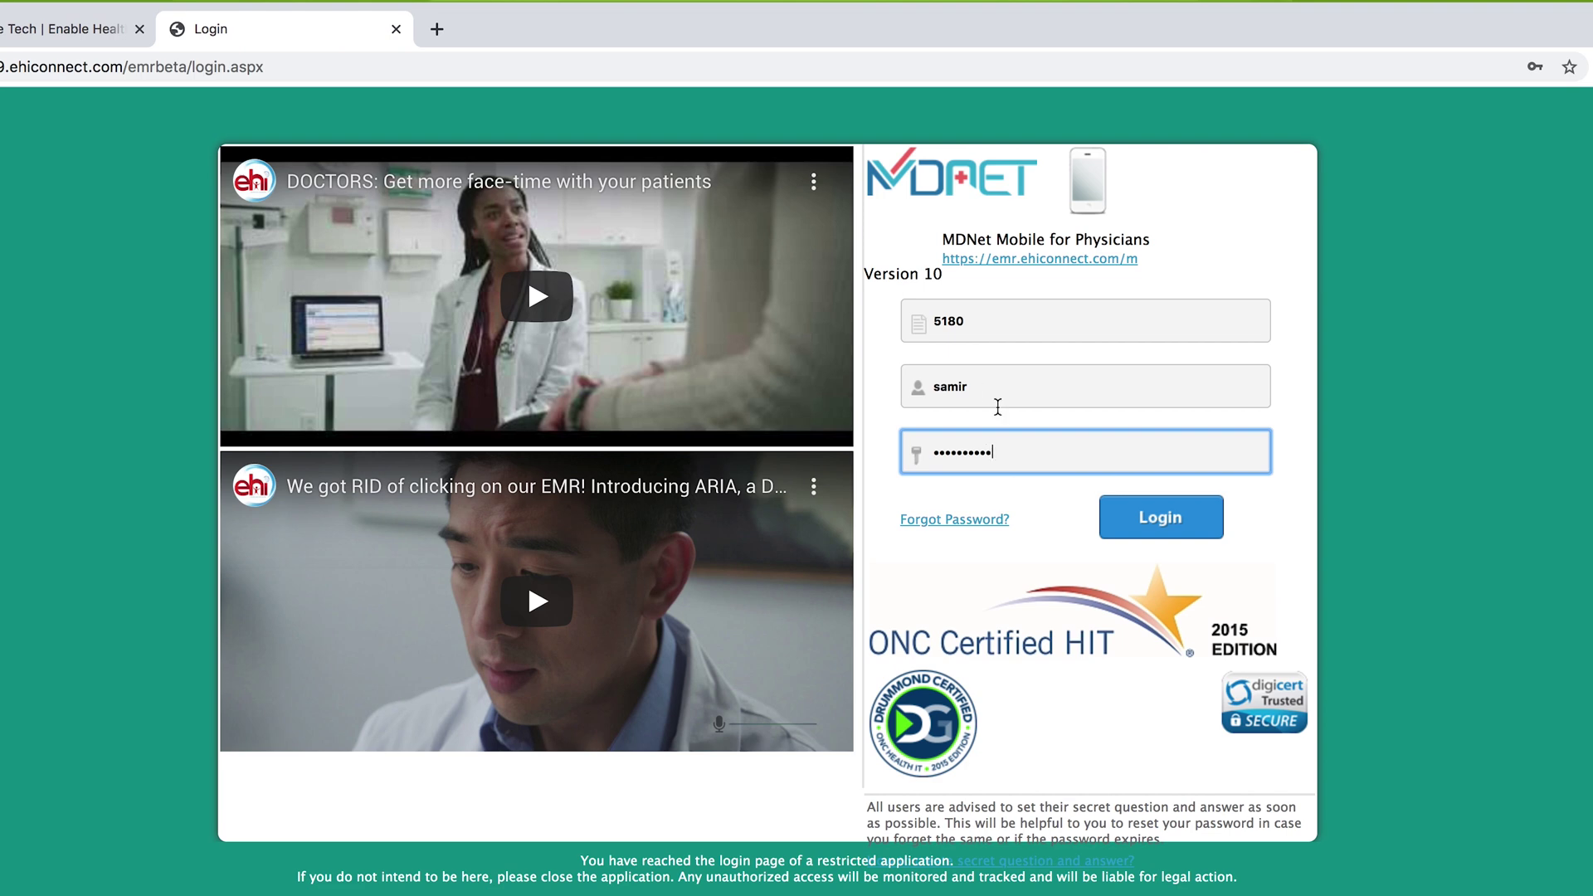
{"action": "left_click", "coordinate": [1177, 531]}
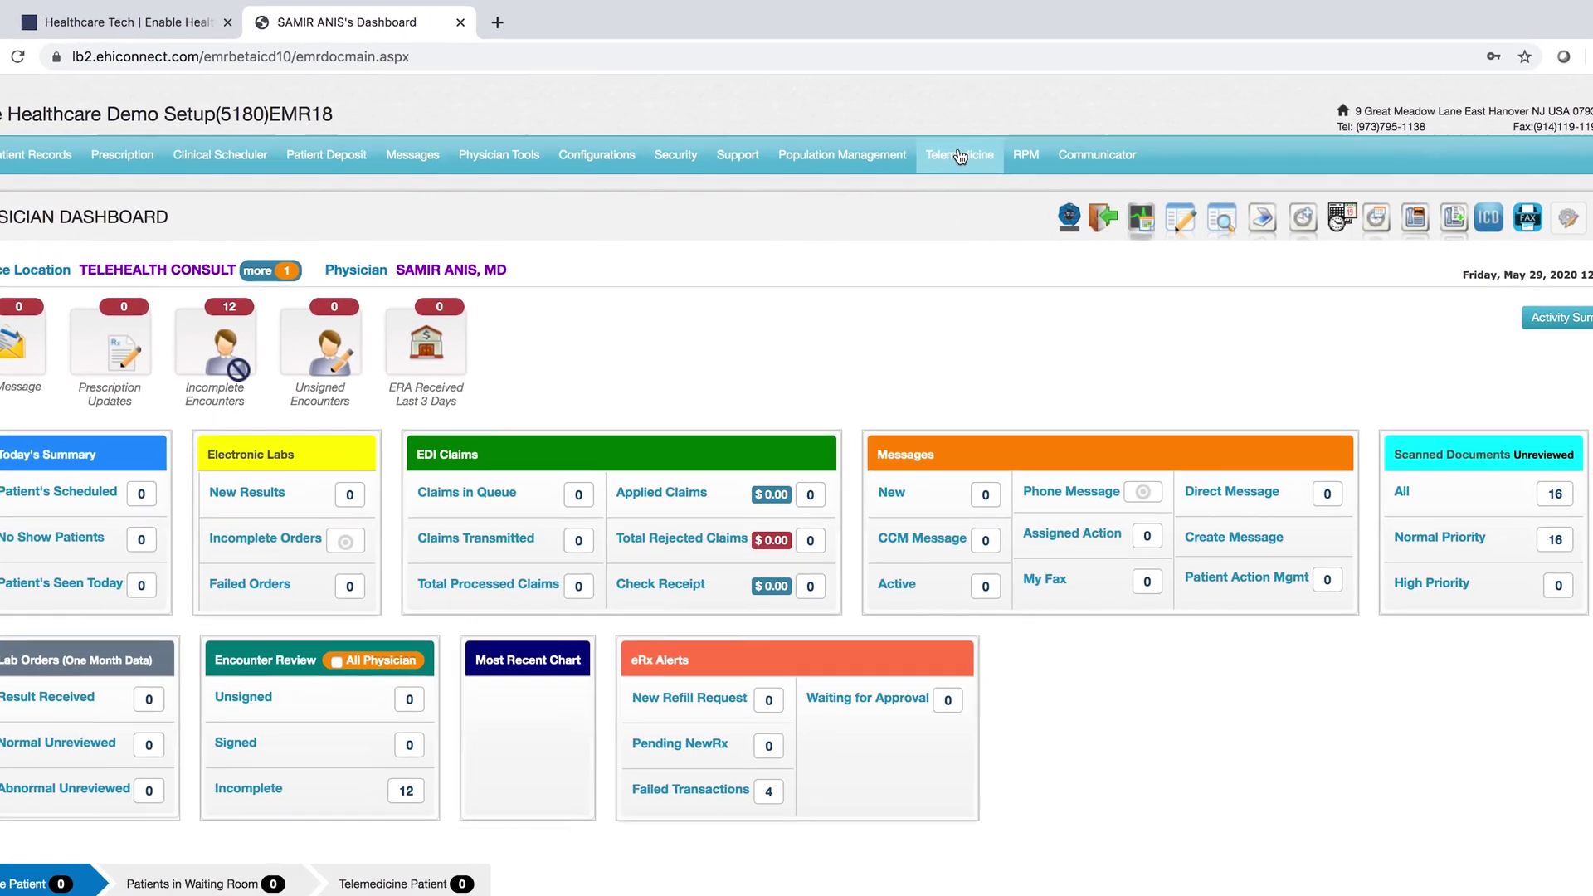
- Launch Telemedicine > Connect from the Physician Dashboard
{"action": "left_click", "coordinate": [948, 147]}
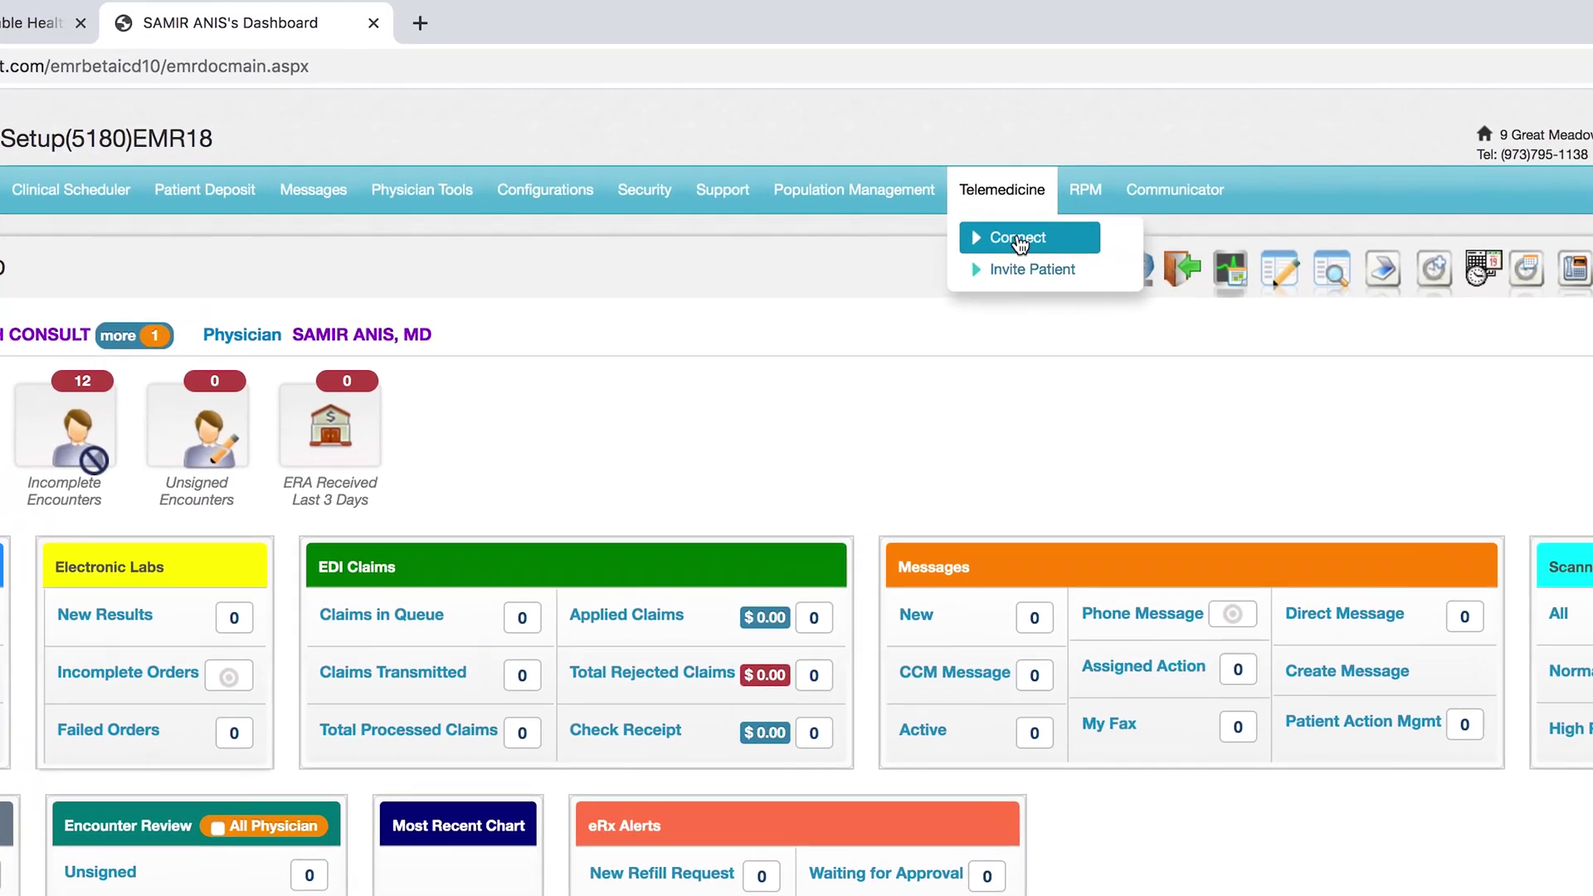
{"action": "left_click", "coordinate": [994, 214]}
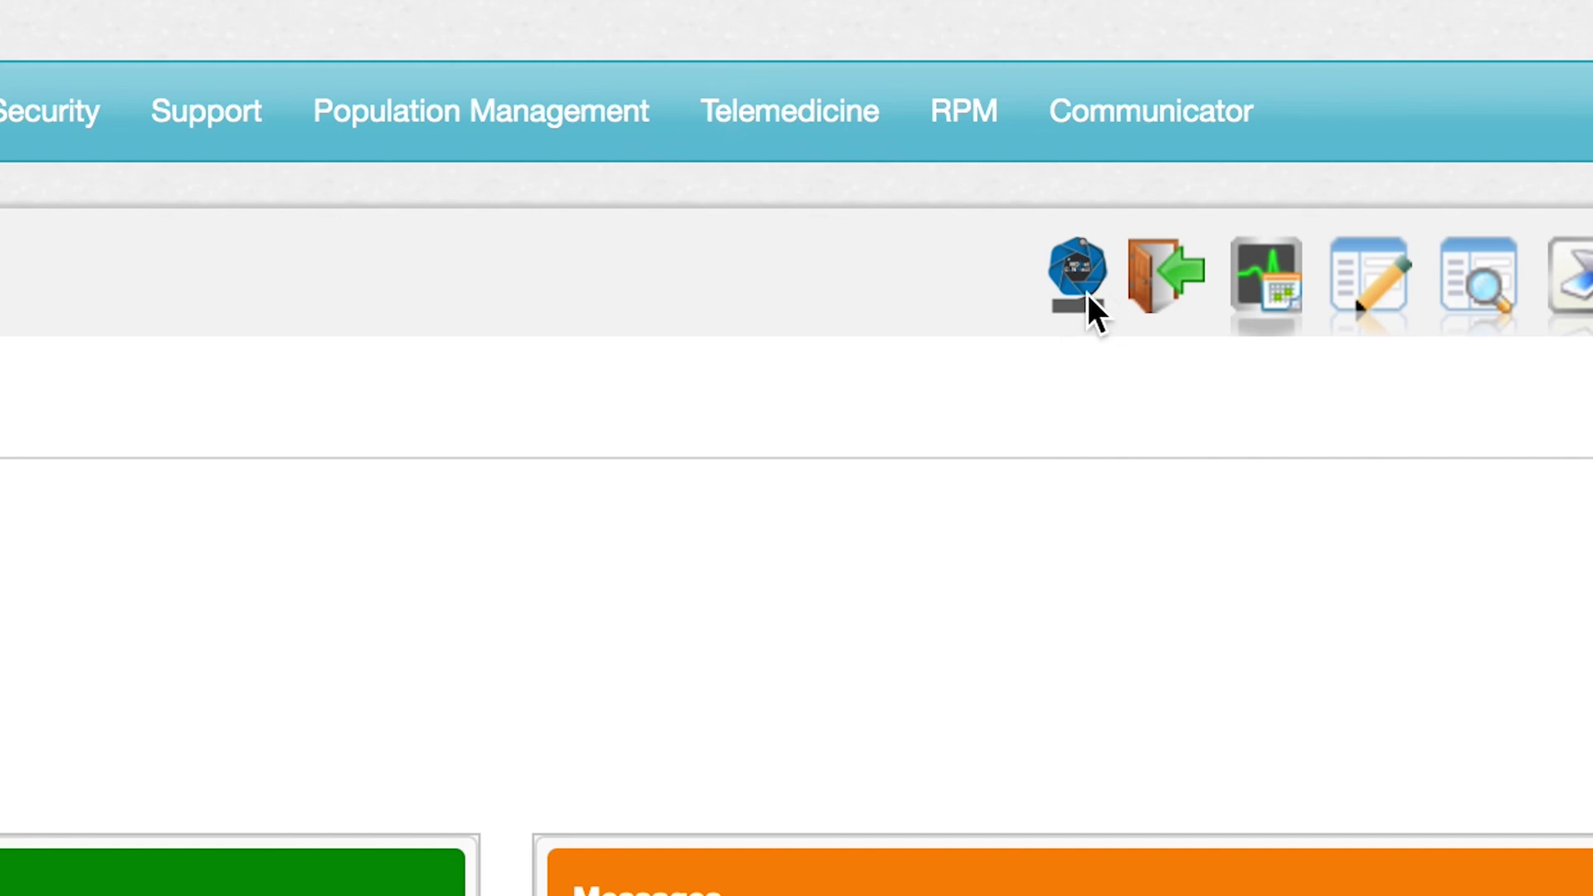
- Open the MDNet Connect workspace and switch Online Presence to Offline
{"action": "left_click", "coordinate": [1082, 282]}
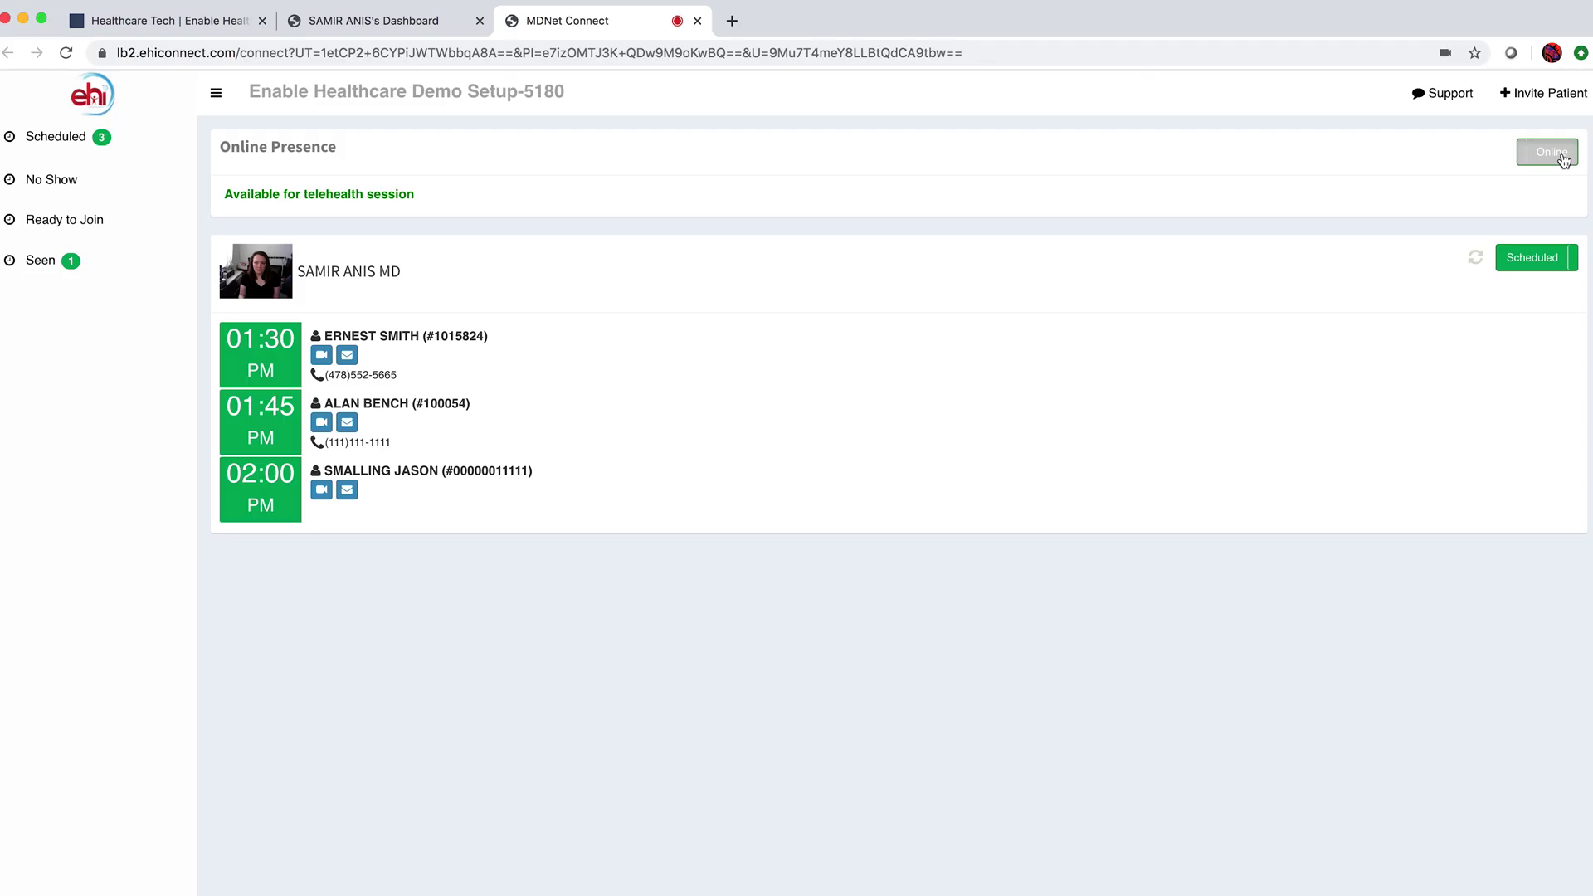
{"action": "left_click", "coordinate": [1448, 336]}
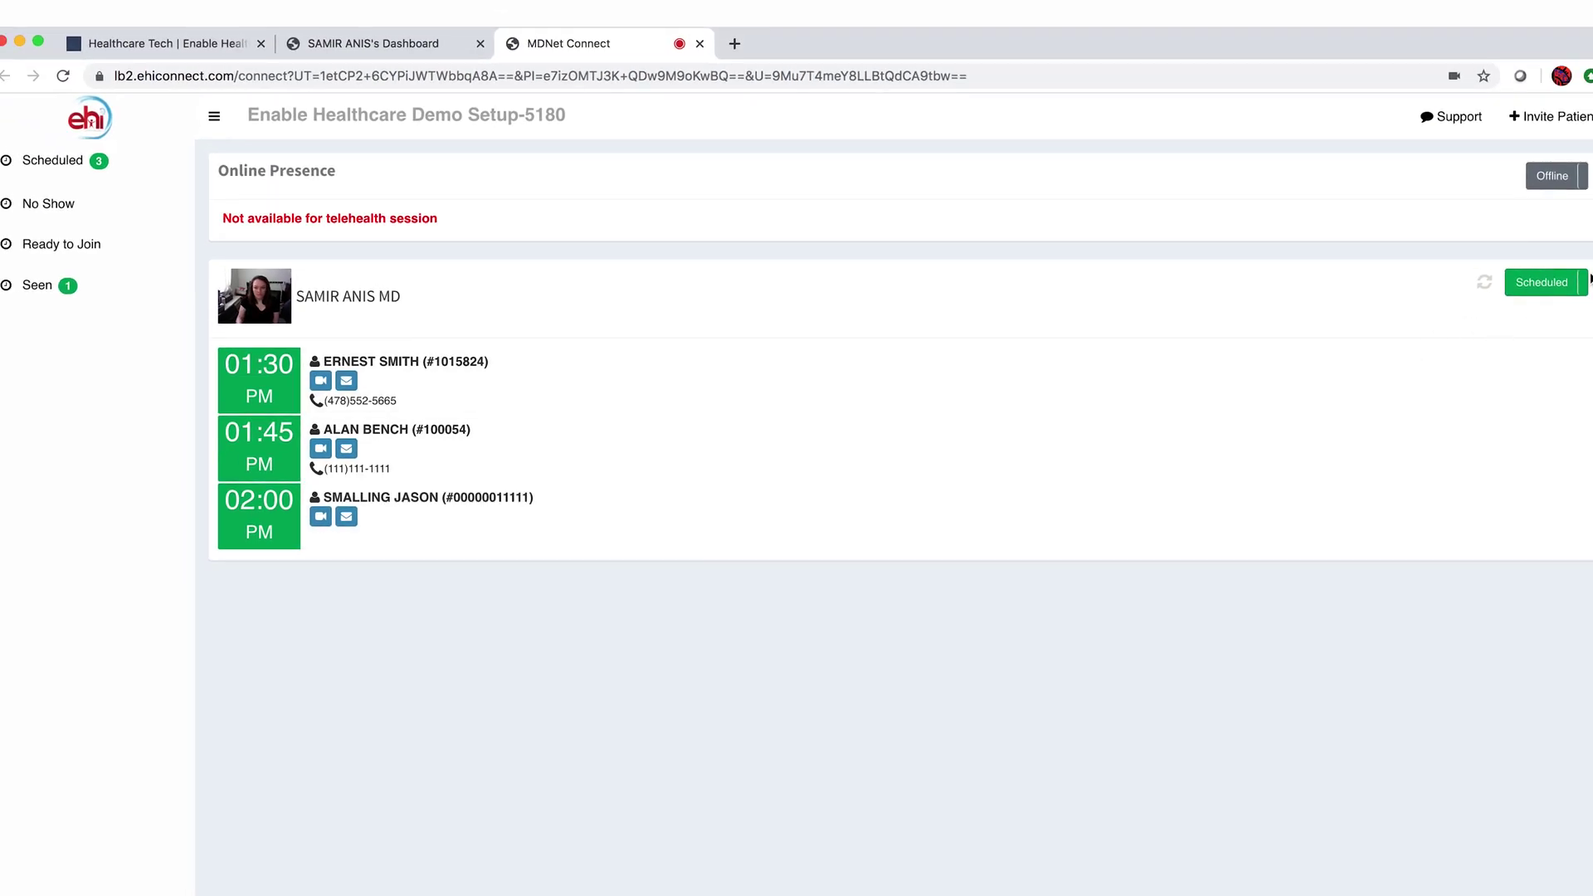
- List Completed visits and review the 12:30 PM patient's encounter chart and chat log
{"action": "left_click", "coordinate": [1544, 284]}
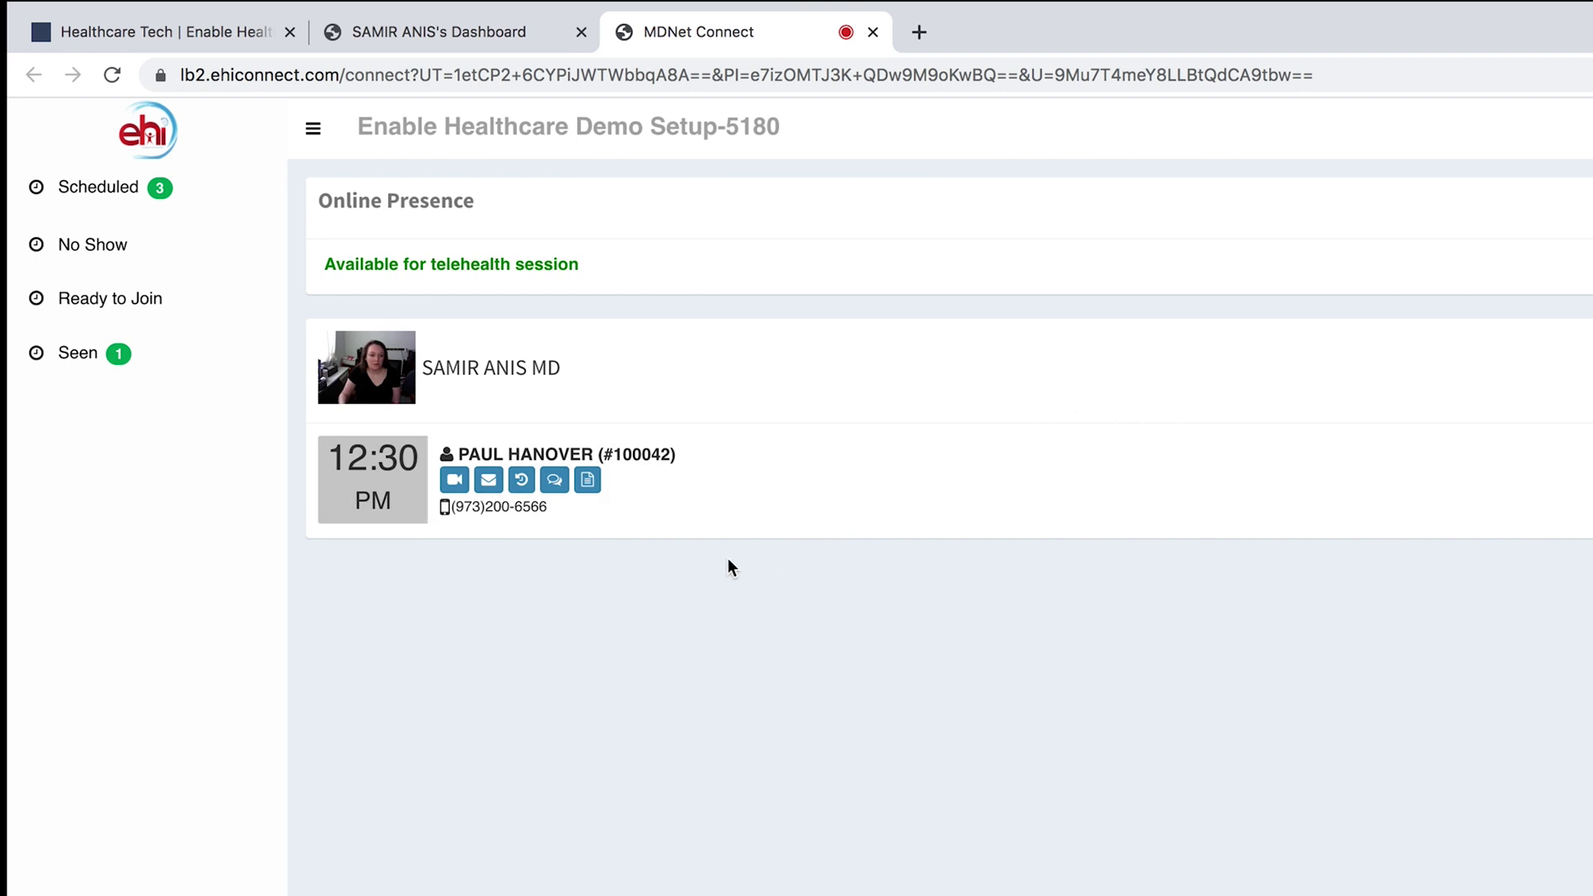
{"action": "left_click", "coordinate": [587, 482]}
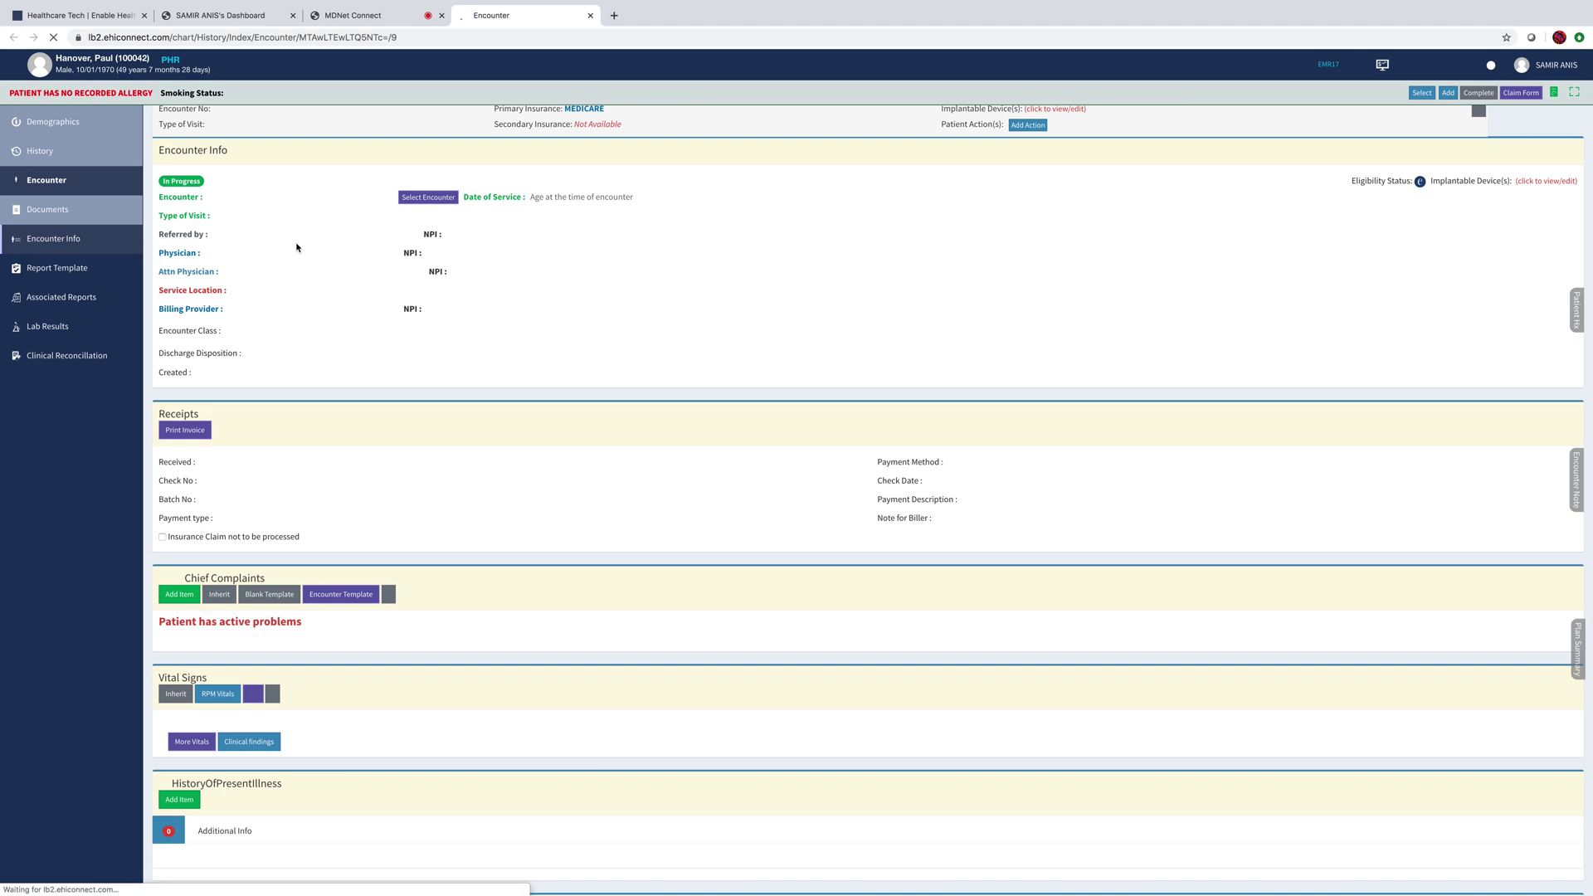
{"action": "left_click", "coordinate": [591, 16]}
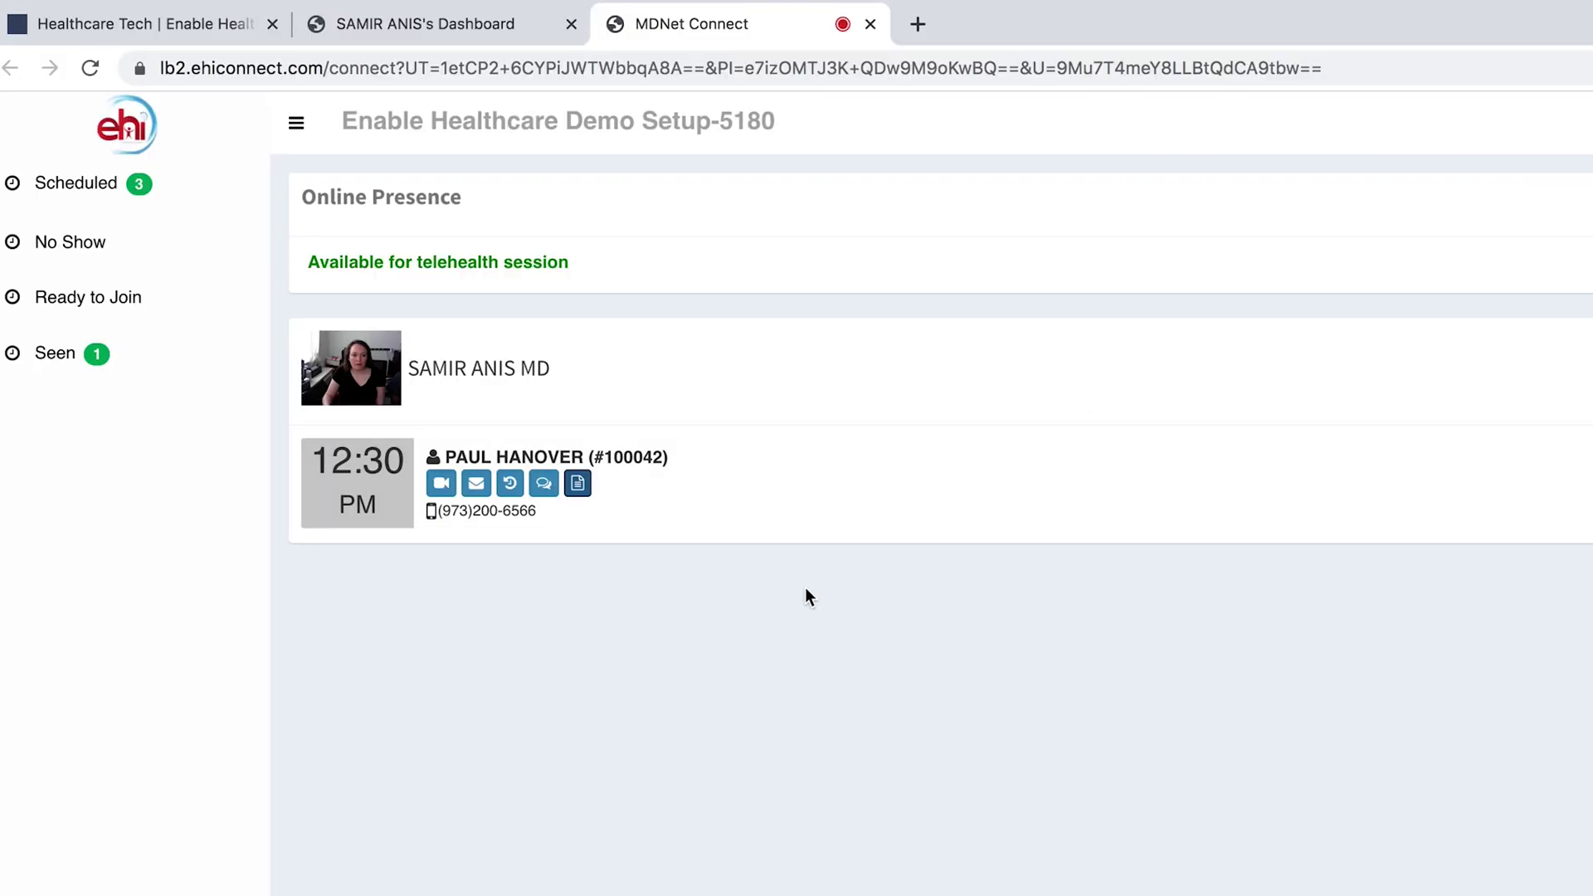
{"action": "left_click", "coordinate": [544, 485]}
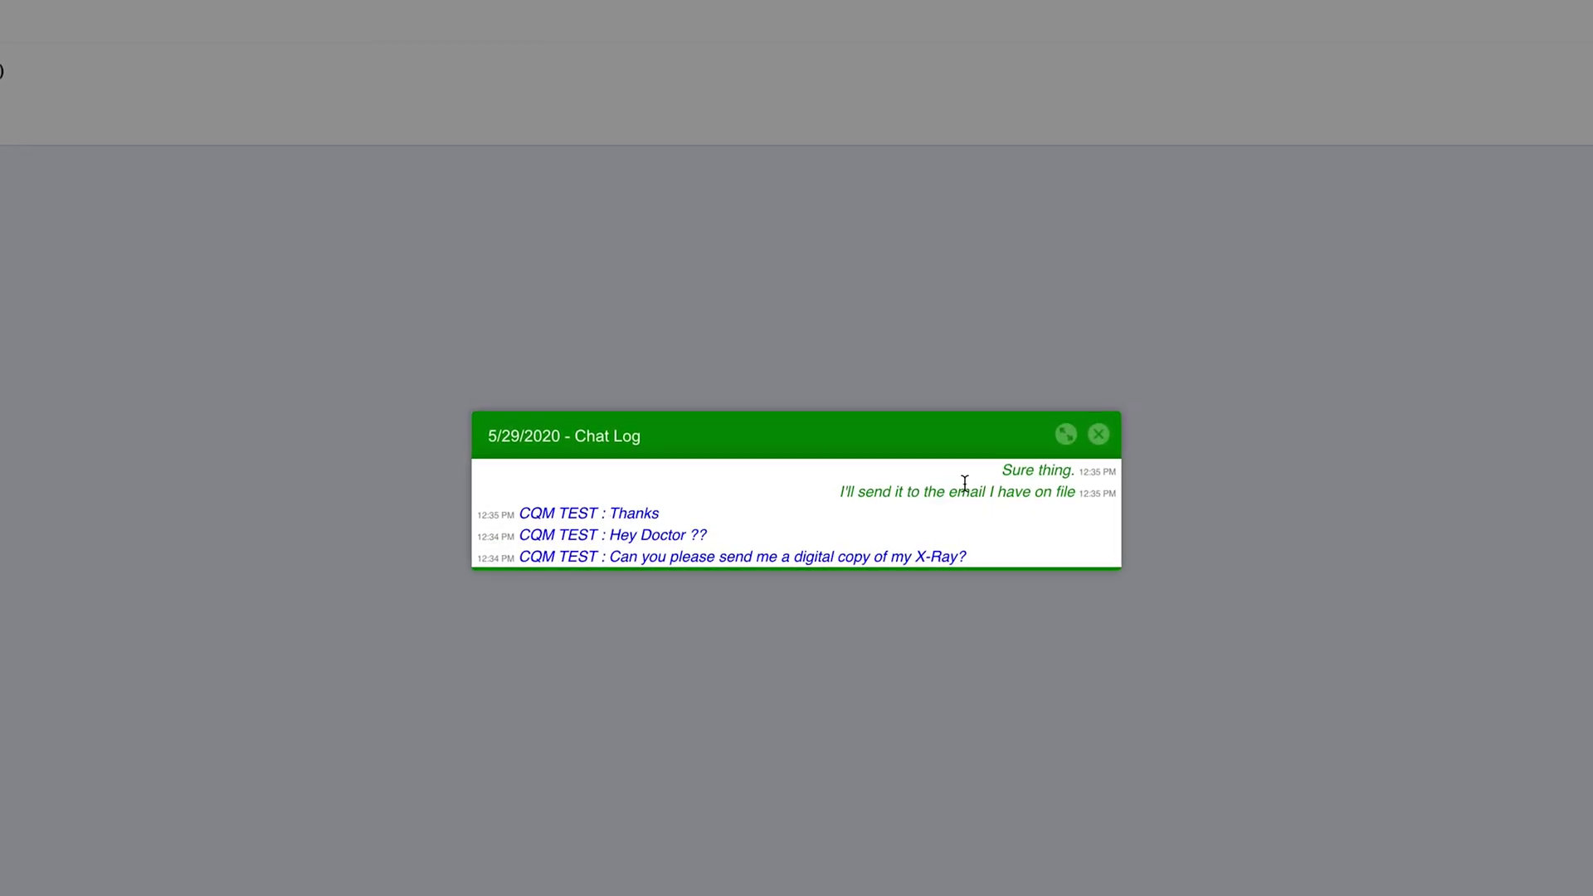
{"action": "left_click", "coordinate": [1099, 431]}
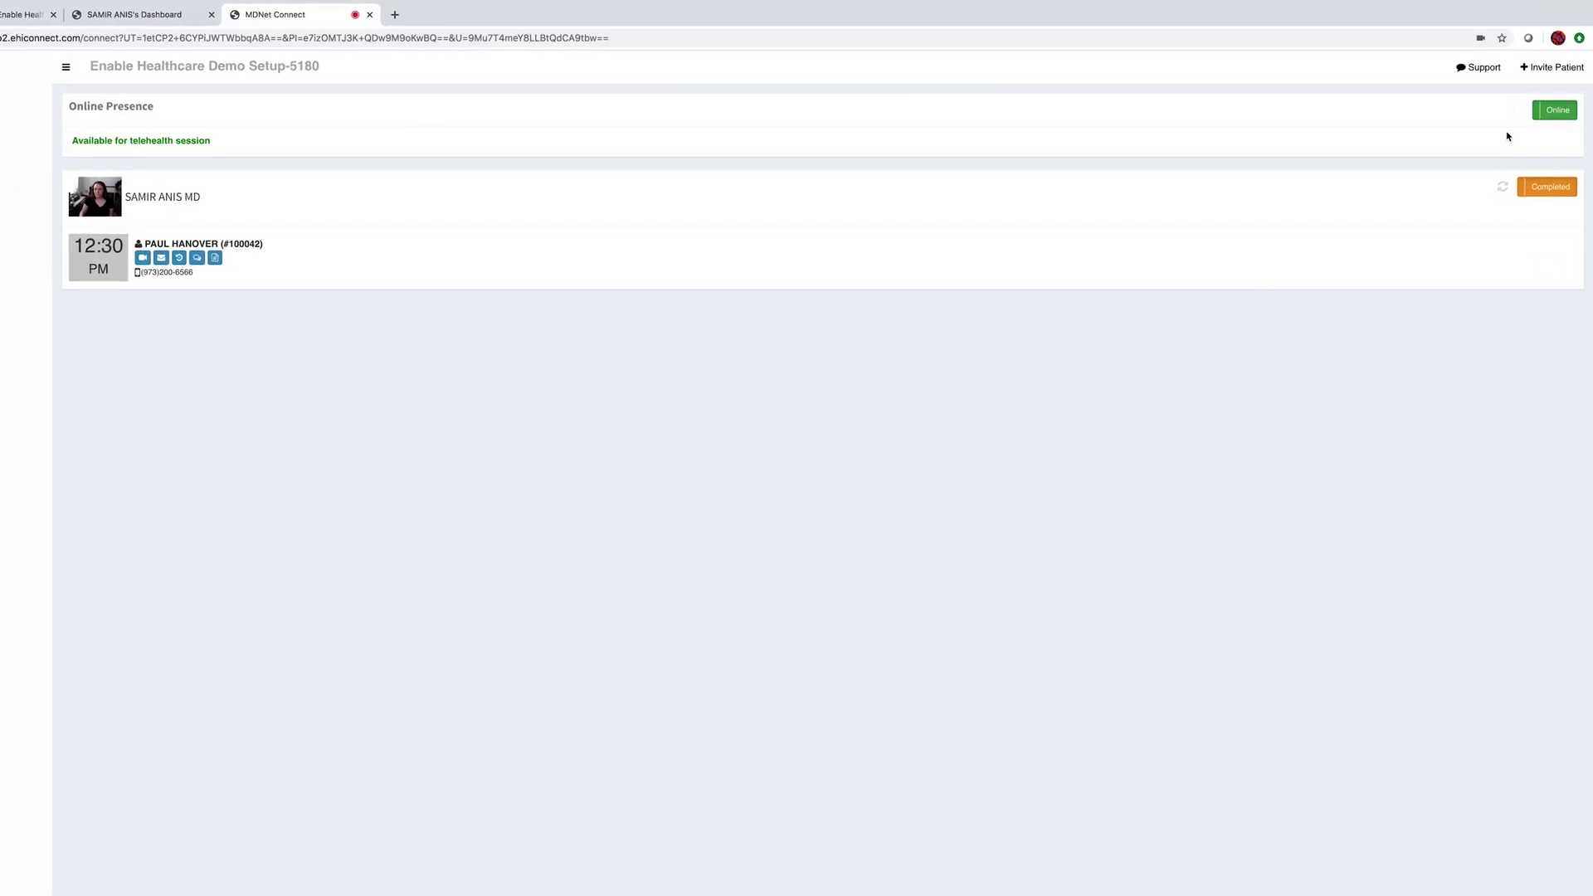
- Search the patient by name, text them a Cell Phone visit invite, then show Scheduled visits
{"action": "left_click", "coordinate": [1564, 73]}
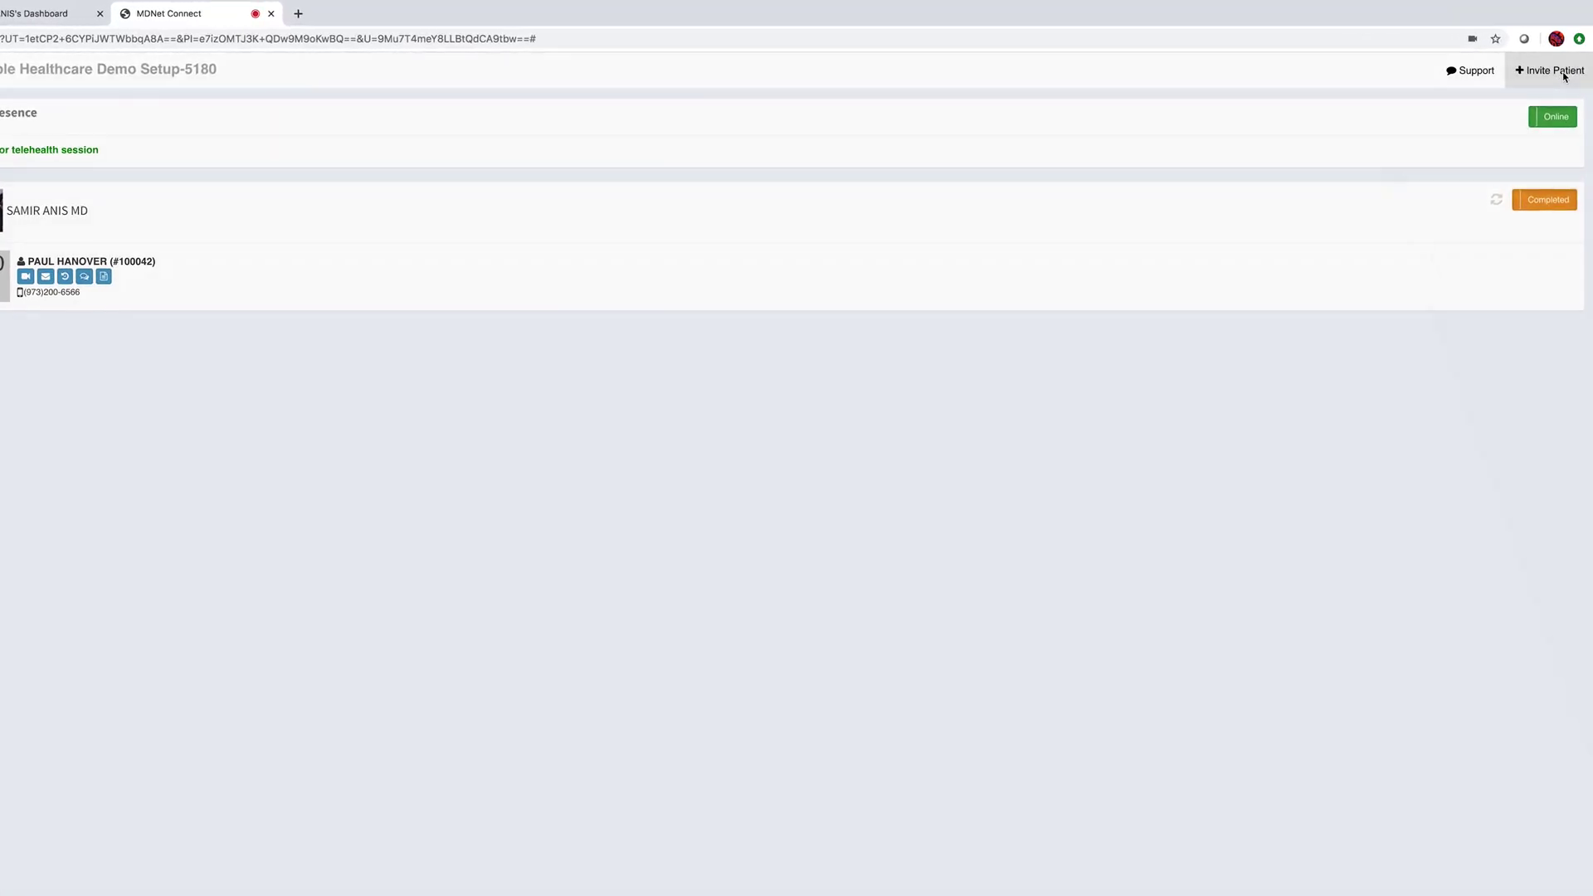
{"action": "type", "text": "c"}
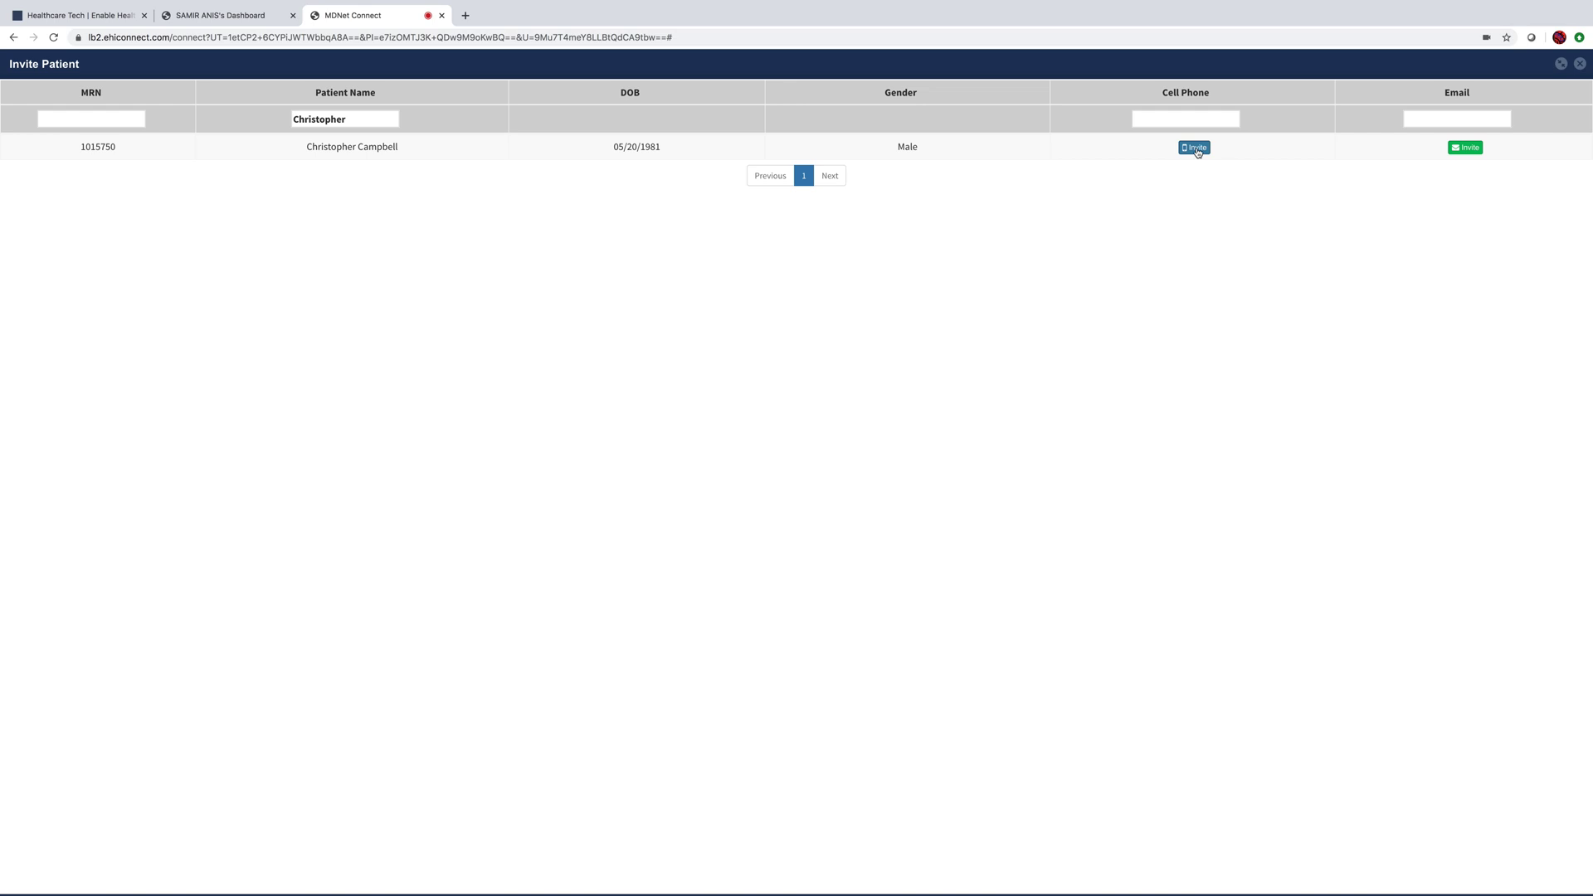
{"action": "left_click", "coordinate": [1200, 150]}
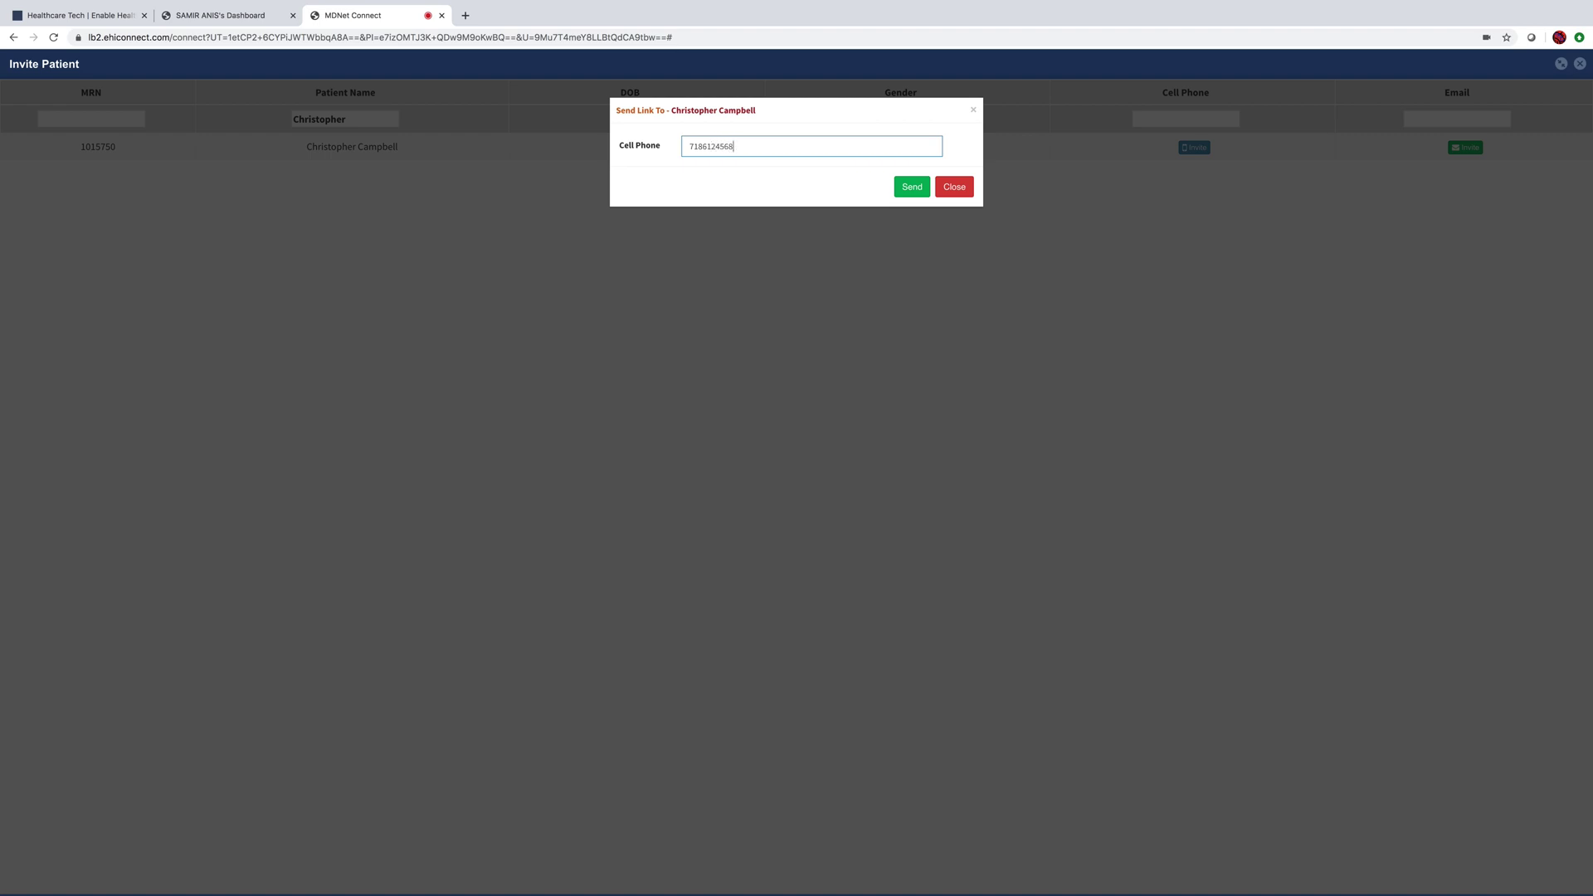
{"action": "left_click", "coordinate": [914, 188]}
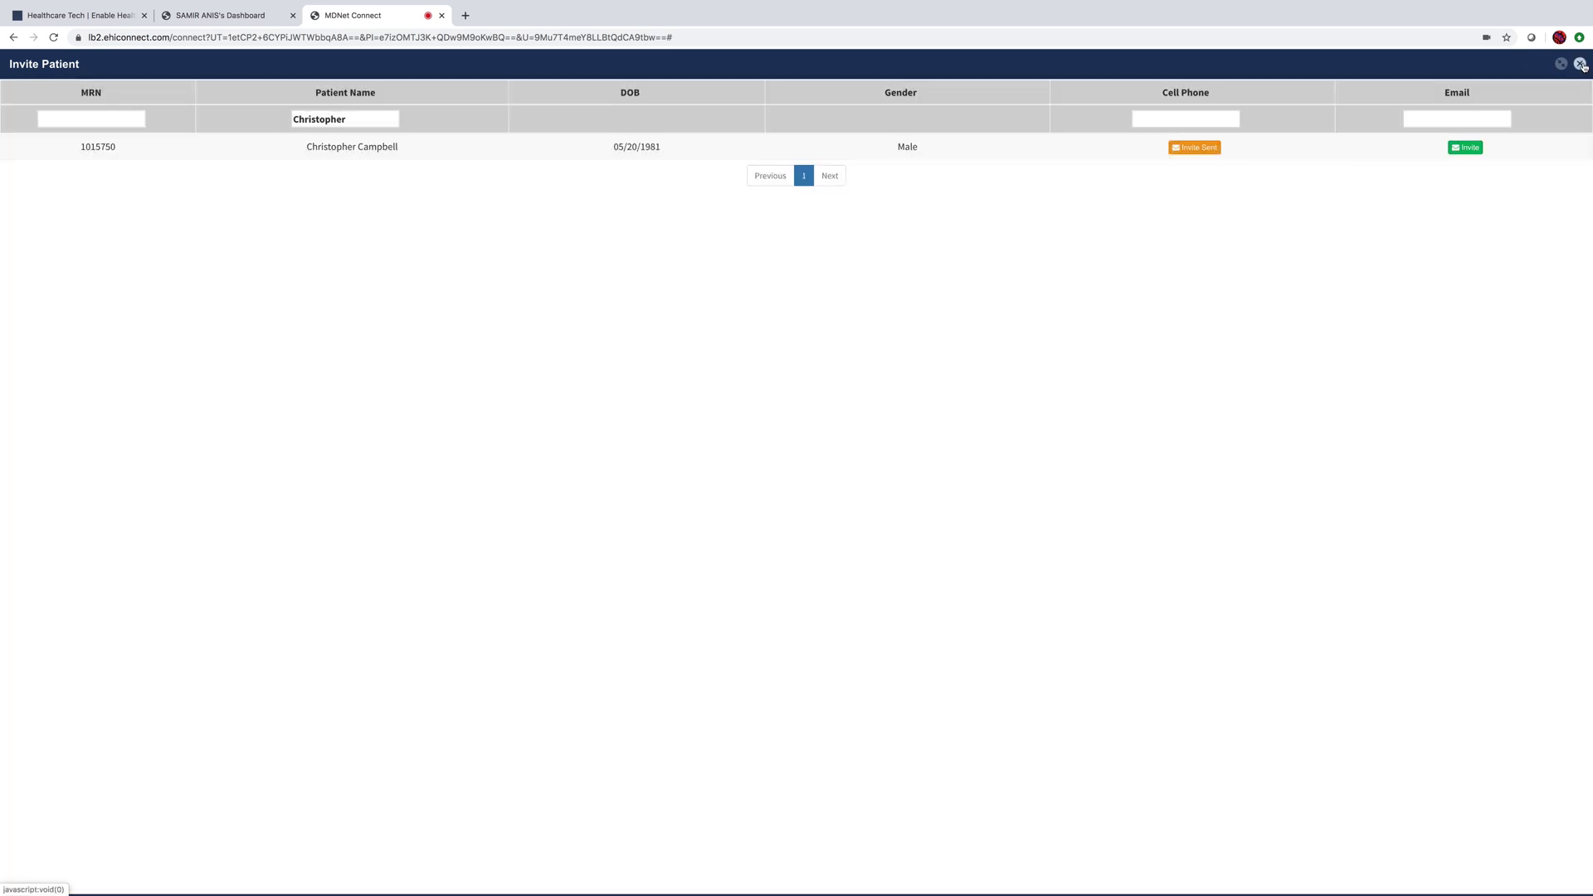
{"action": "left_click", "coordinate": [1581, 64]}
{"action": "left_click", "coordinate": [1550, 177]}
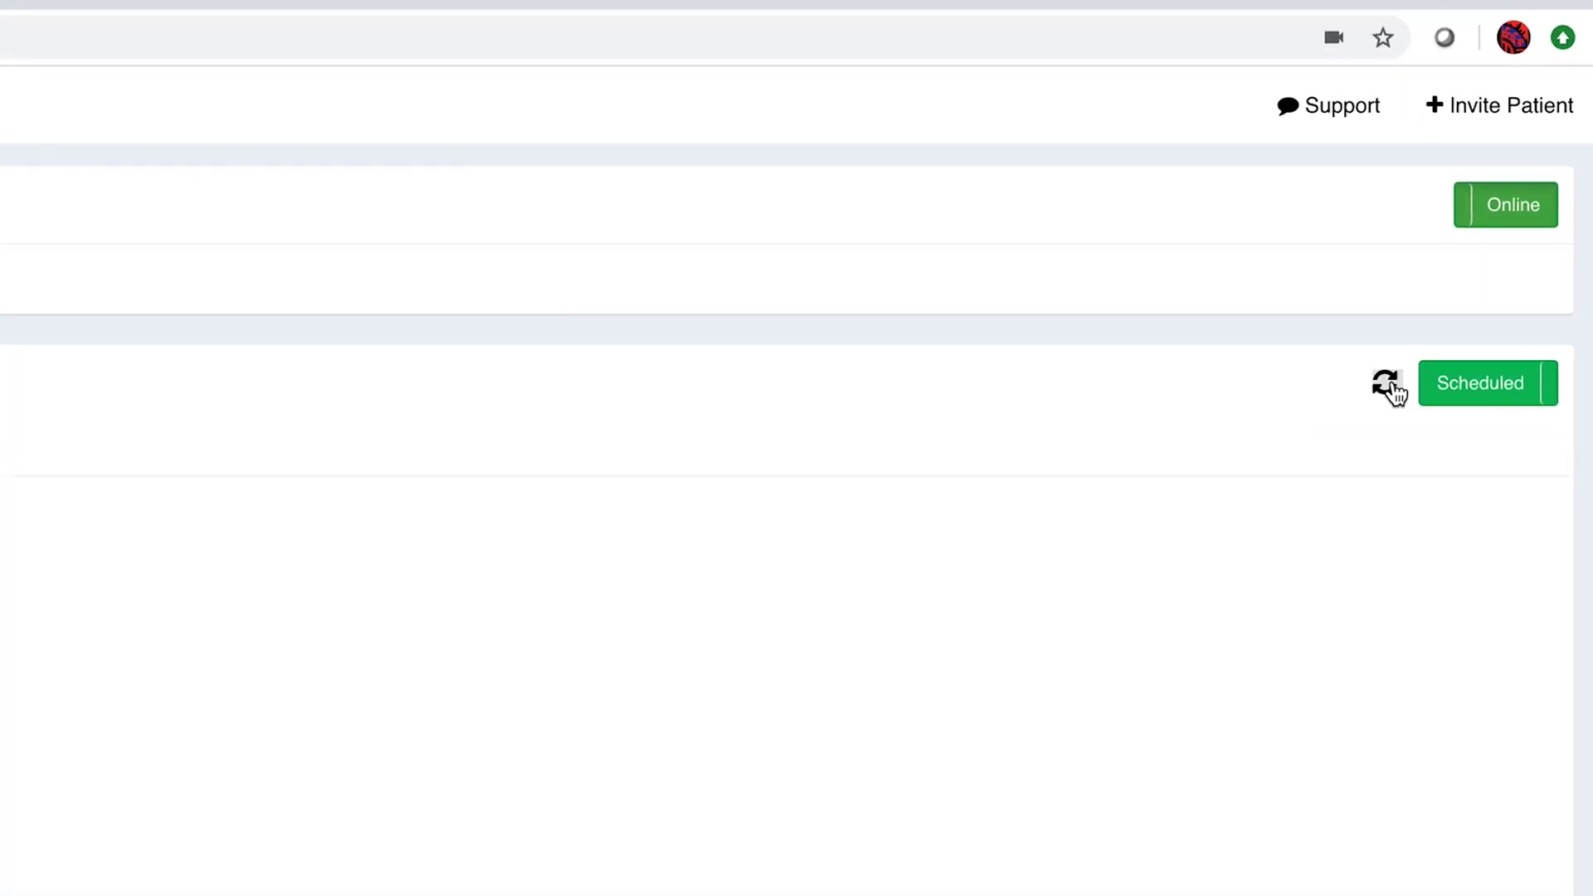
- Refresh the scheduled list and start video with the Ready to Join 1:00 PM patient
{"action": "left_click", "coordinate": [1387, 384]}
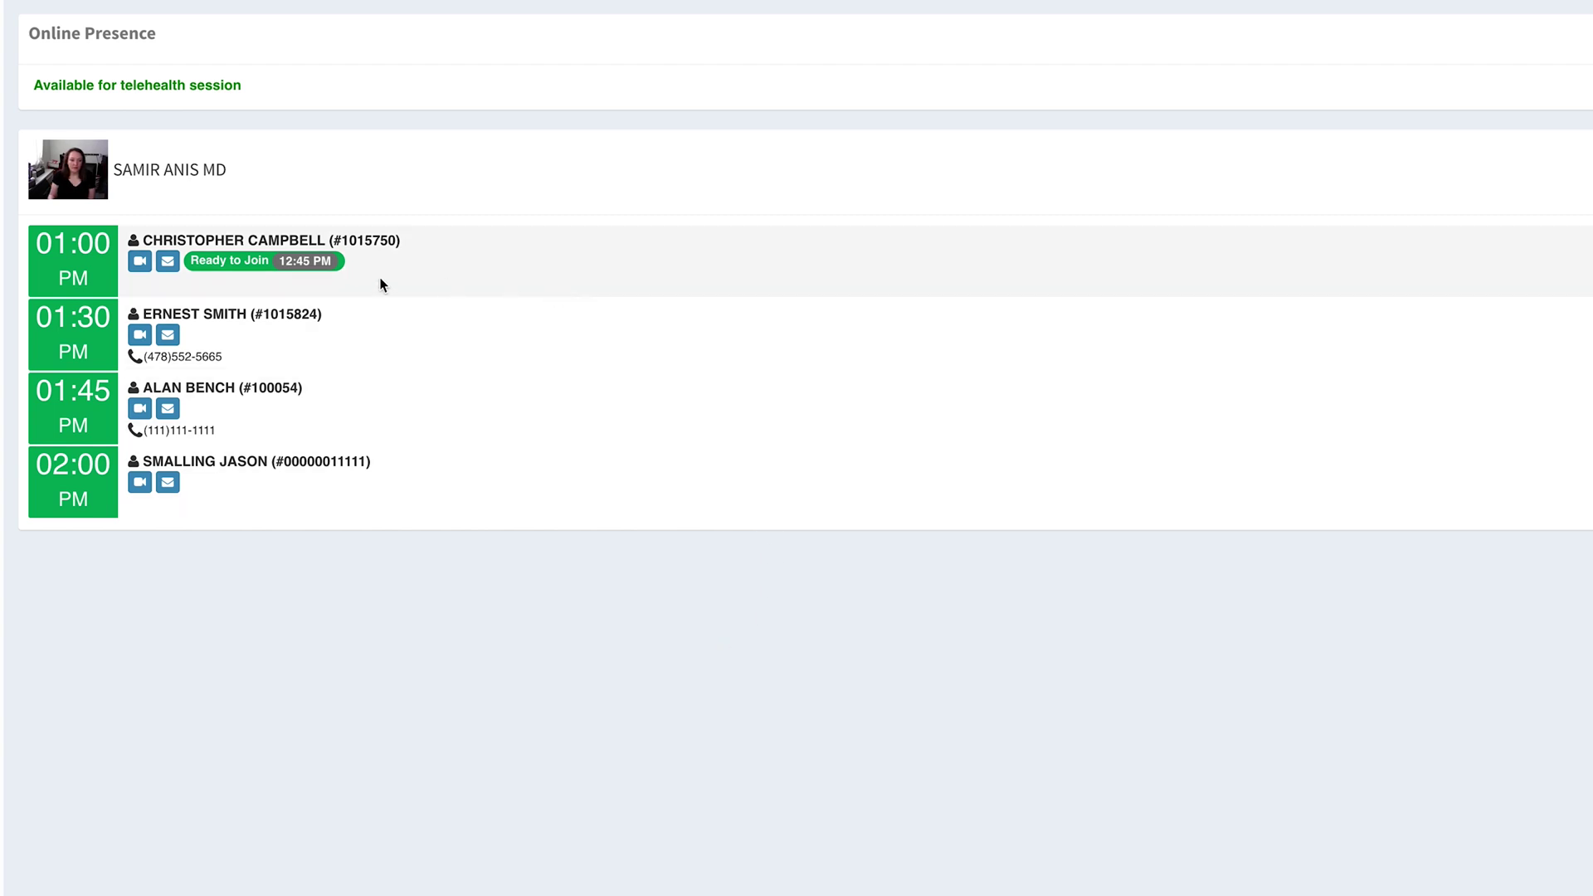
{"action": "left_click", "coordinate": [140, 263]}
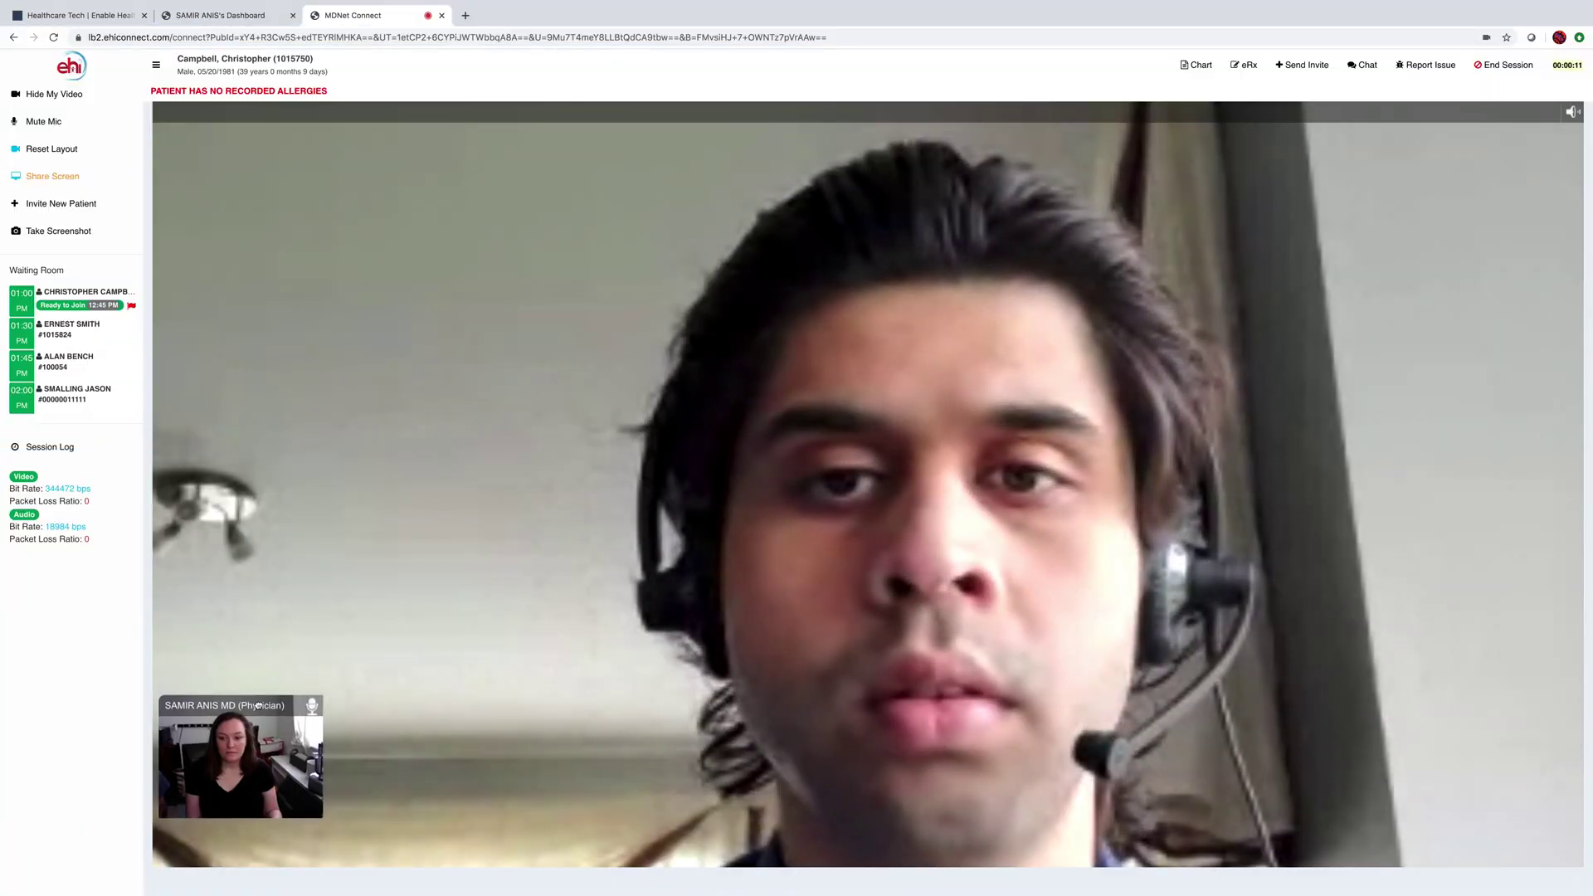
- Let the telecare video call with the 1:00 PM patient load past the intro card
{"action": "mouse_move", "coordinate": [279, 721]}
{"action": "left_mouse_down"}
{"action": "mouse_move", "coordinate": [840, 722]}
{"action": "mouse_move", "coordinate": [1338, 695]}
{"action": "mouse_move", "coordinate": [1442, 707]}
{"action": "mouse_move", "coordinate": [287, 707]}
{"action": "left_mouse_up"}
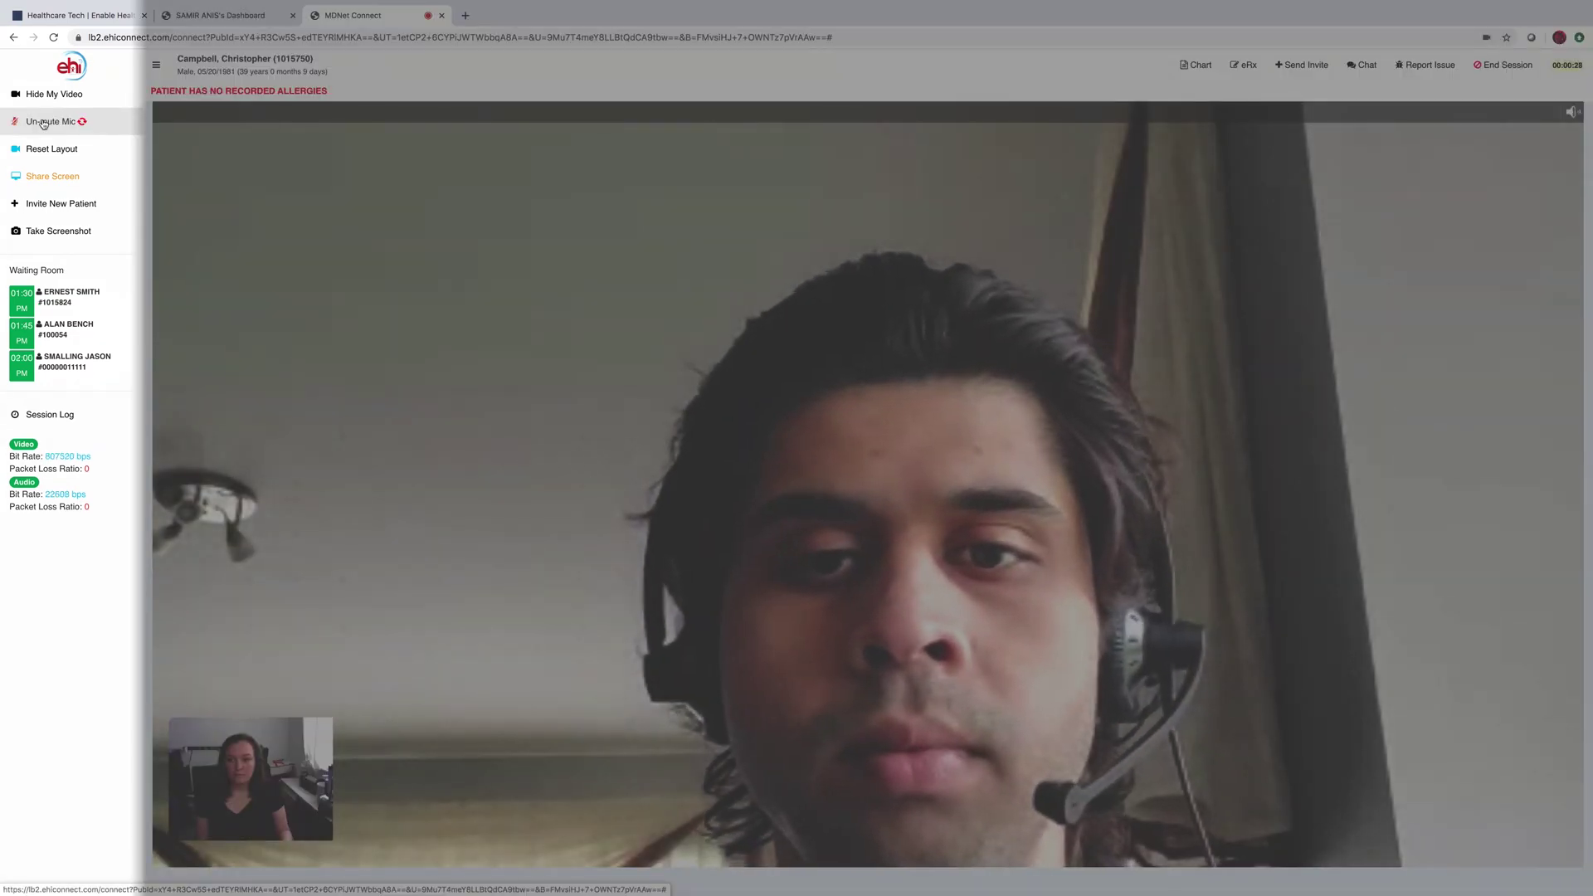
- Unmute the mic, toggle self-view off and on, mute patient audio, and collapse the sidebar
{"action": "left_click", "coordinate": [44, 122]}
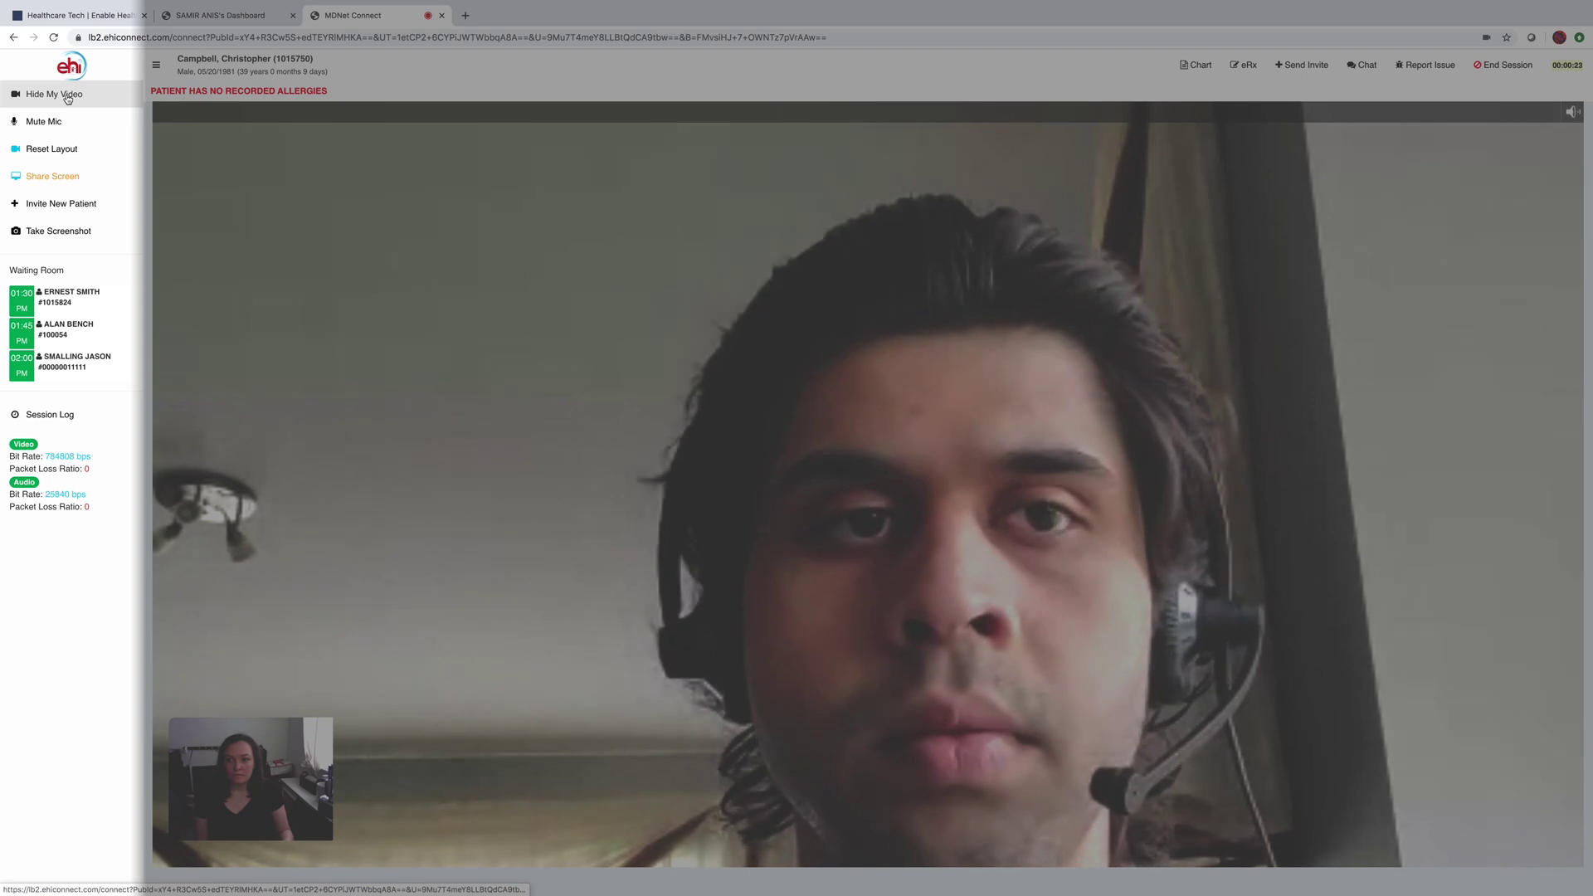
{"action": "left_click", "coordinate": [67, 95]}
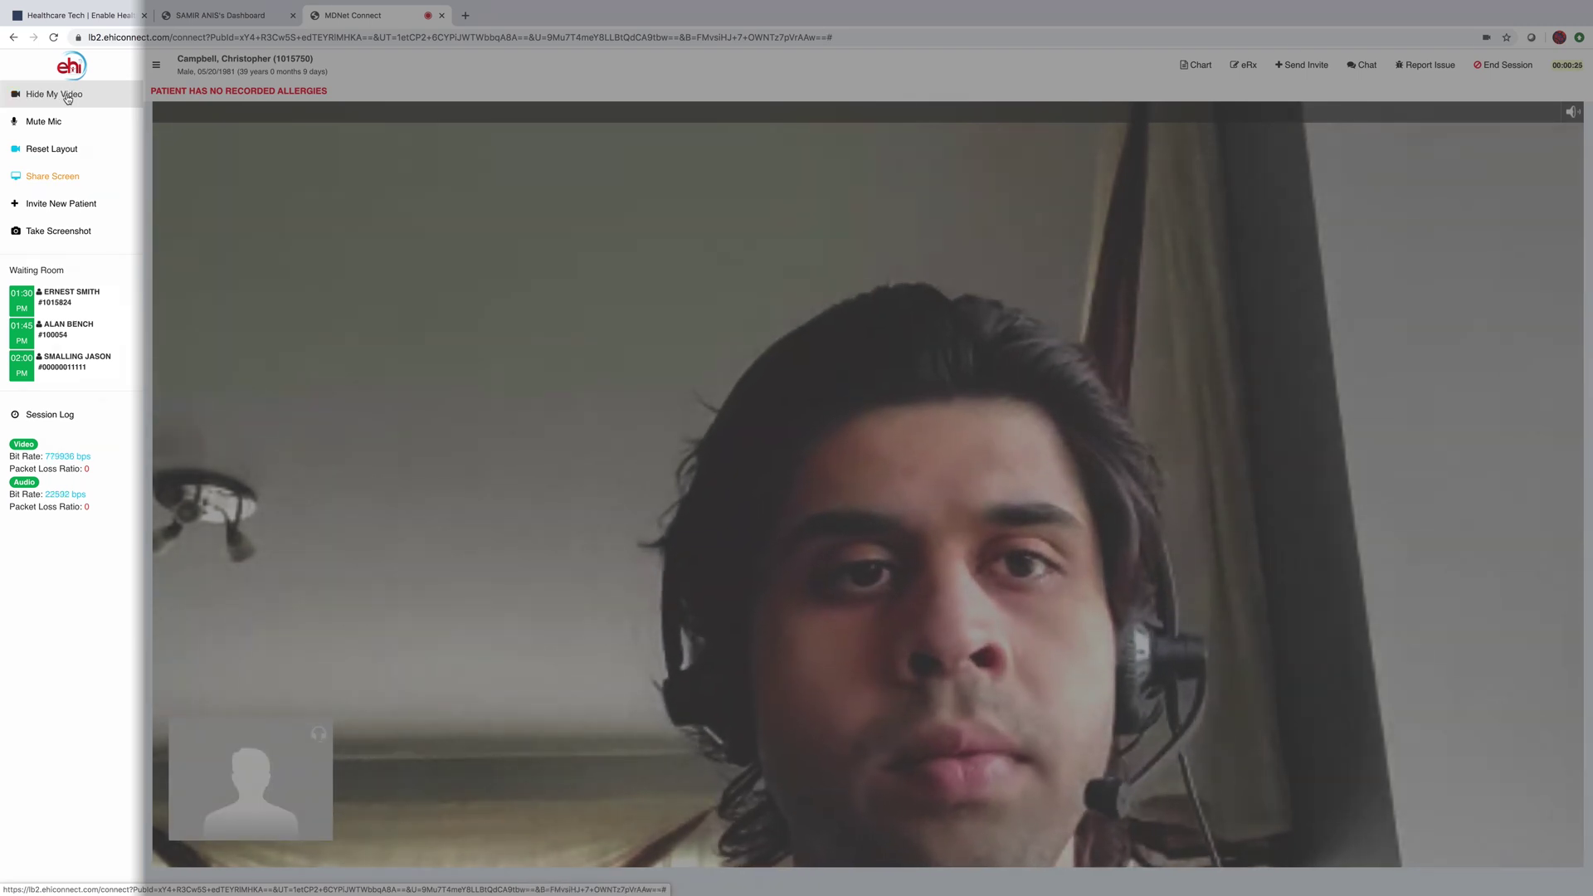
{"action": "left_click", "coordinate": [68, 95]}
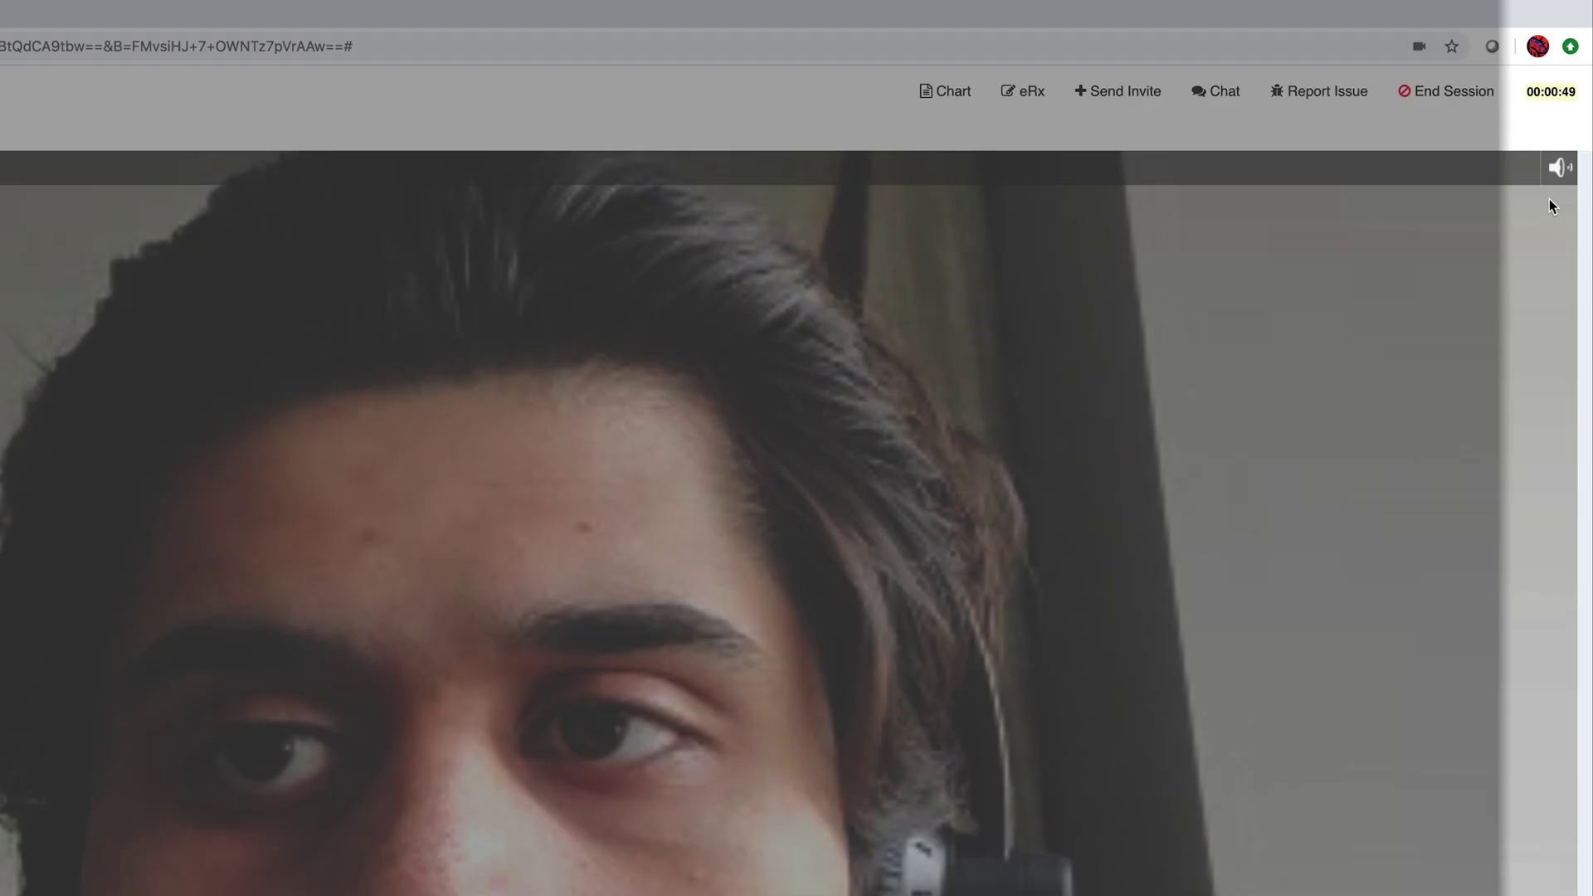
{"action": "left_click", "coordinate": [1572, 112]}
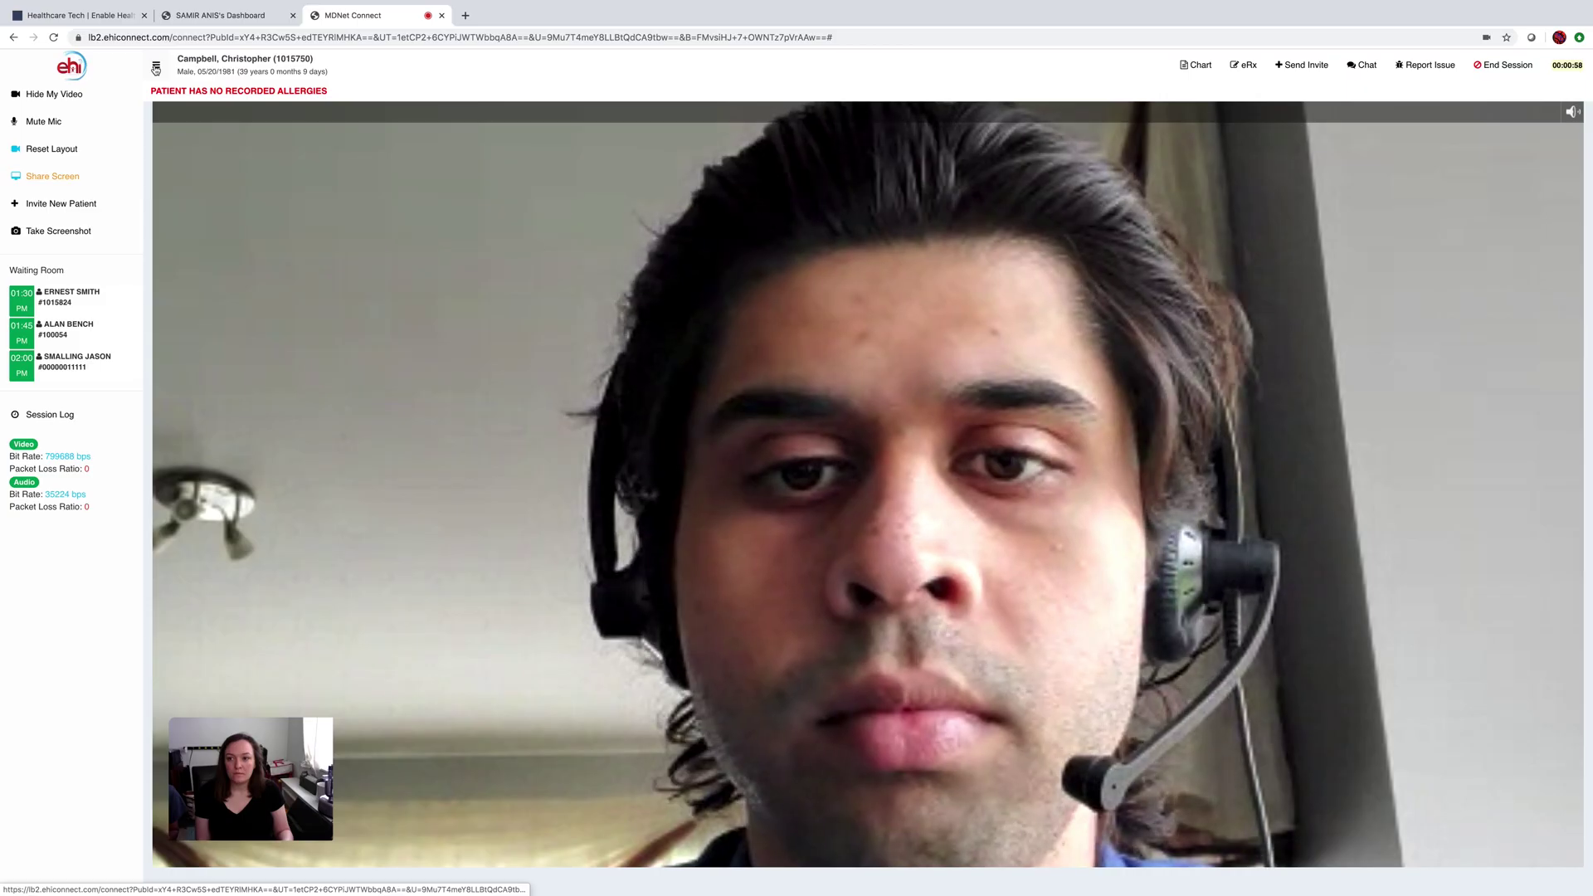
{"action": "left_click", "coordinate": [155, 68]}
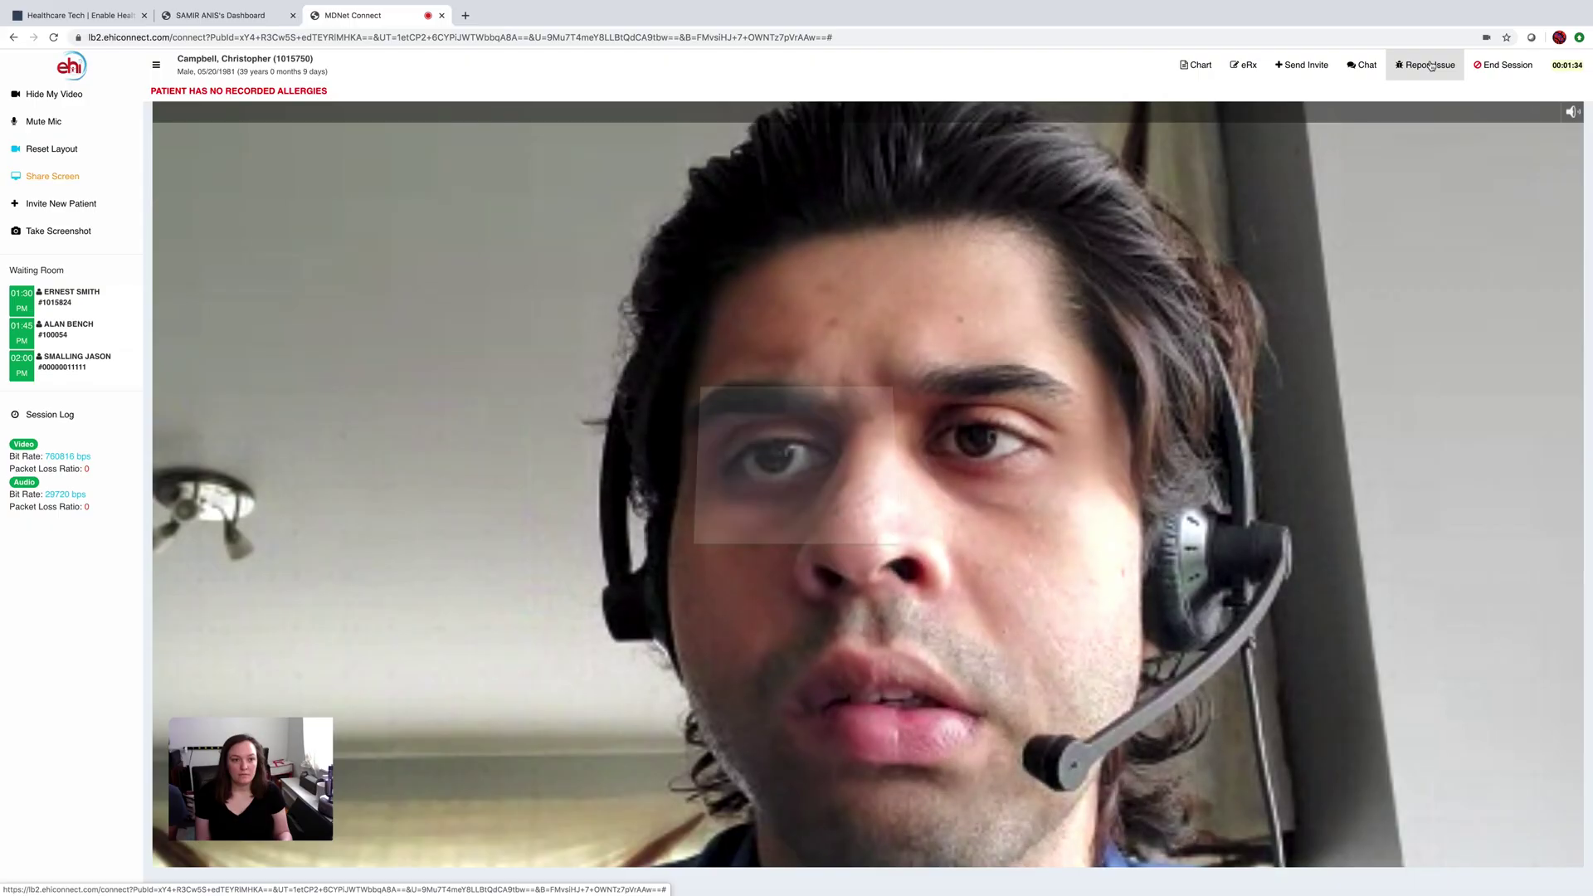
- Submit a call issue report marked 'Patient could not hear or see me'
{"action": "left_click", "coordinate": [1249, 125]}
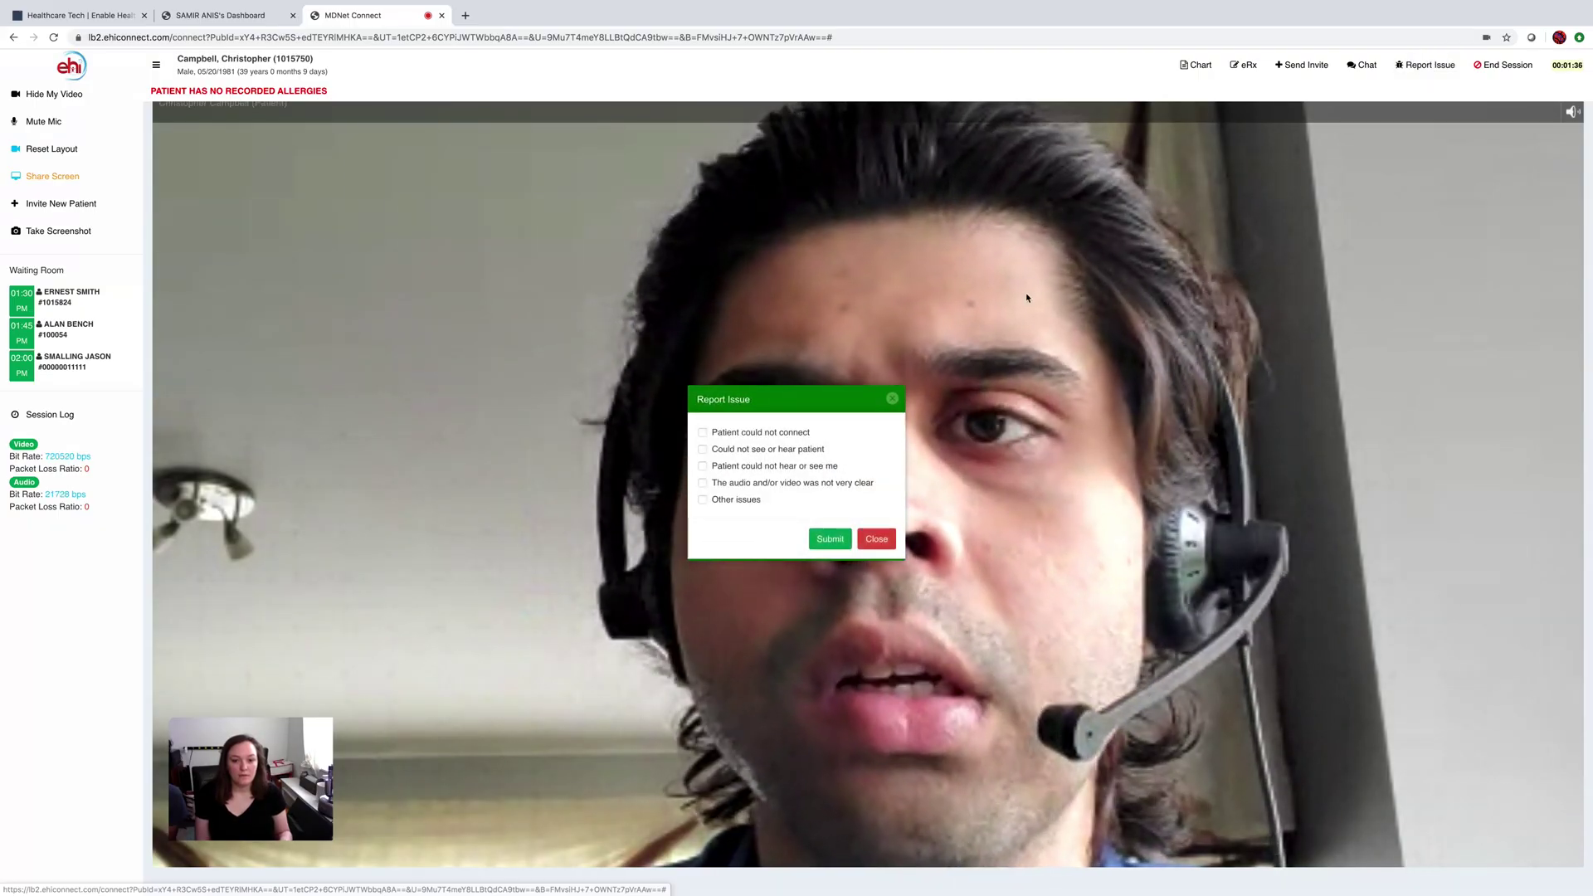
{"action": "left_click", "coordinate": [703, 466]}
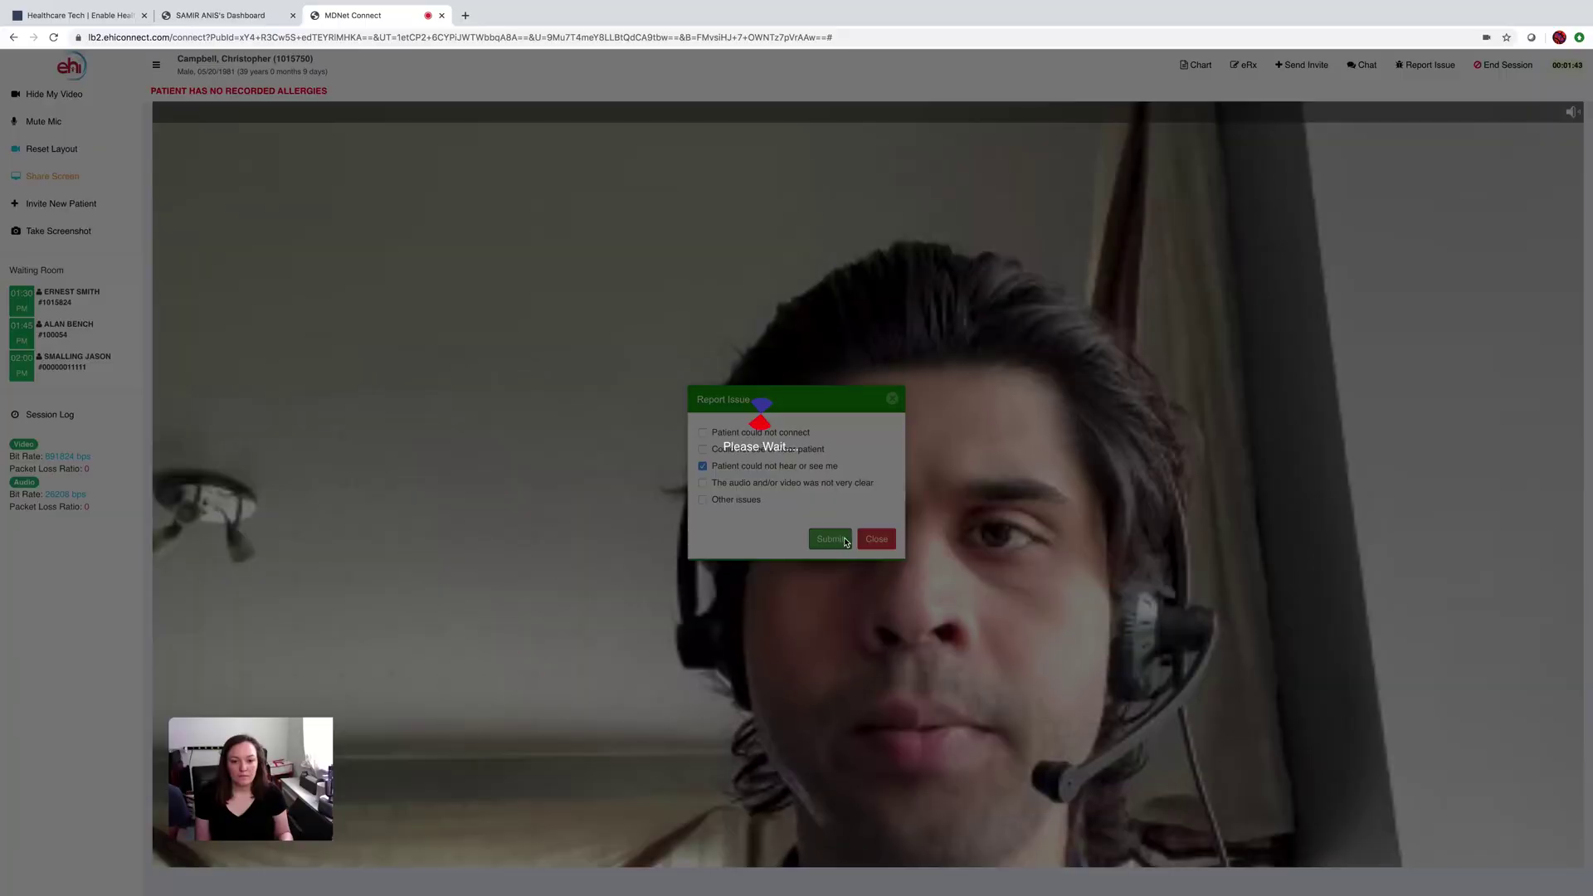
{"action": "left_click", "coordinate": [830, 539]}
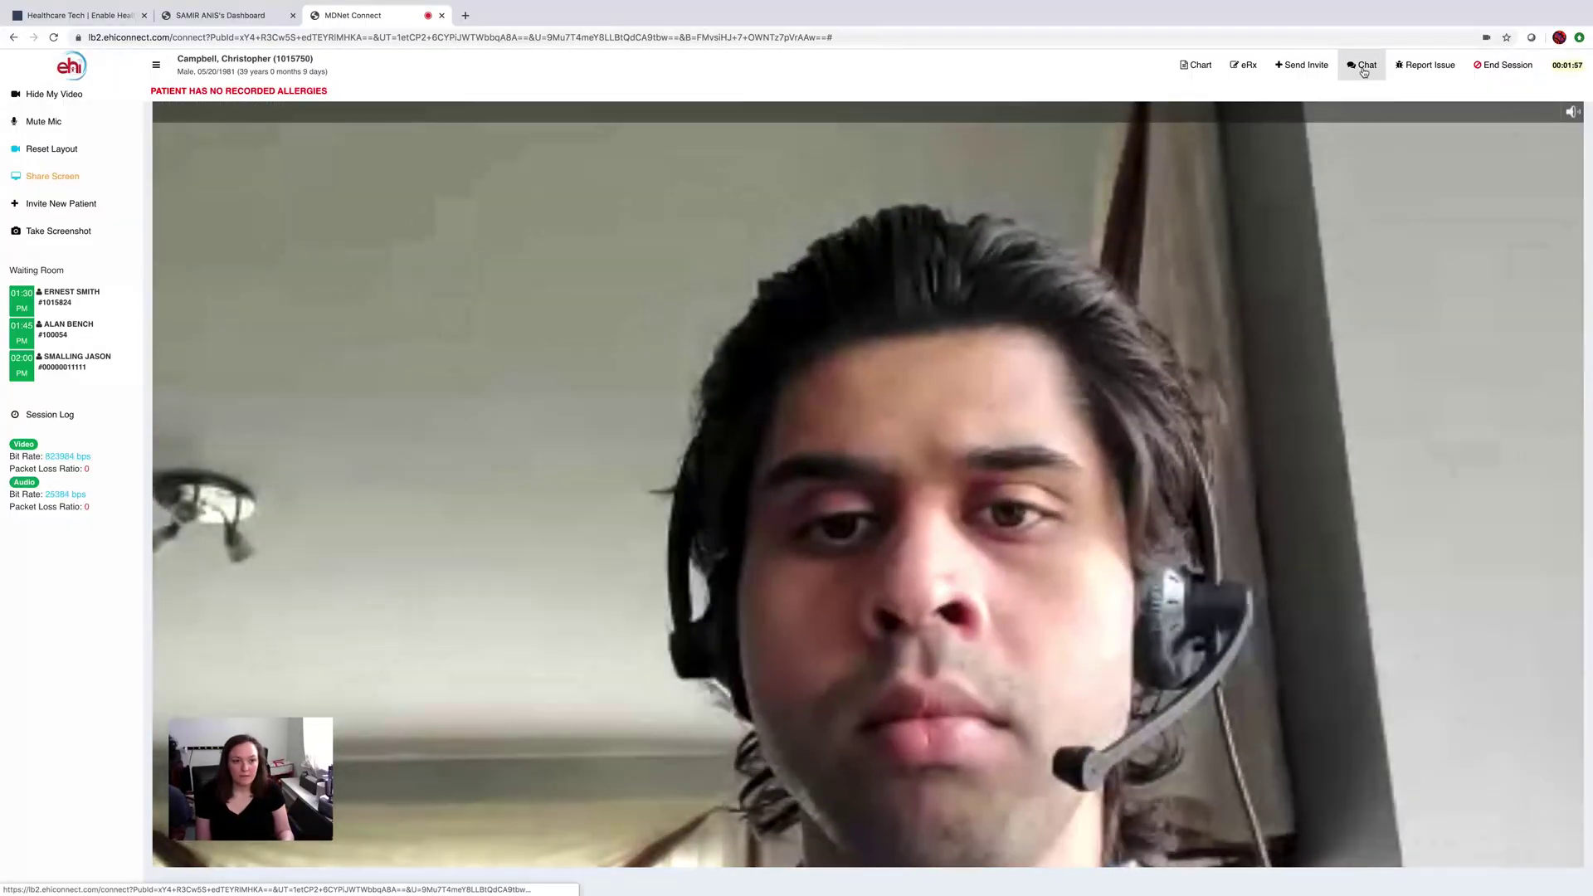
- Message the patient that the prescription went to My Health Pharmacy, asking if it's their primary
{"action": "left_click", "coordinate": [1363, 66]}
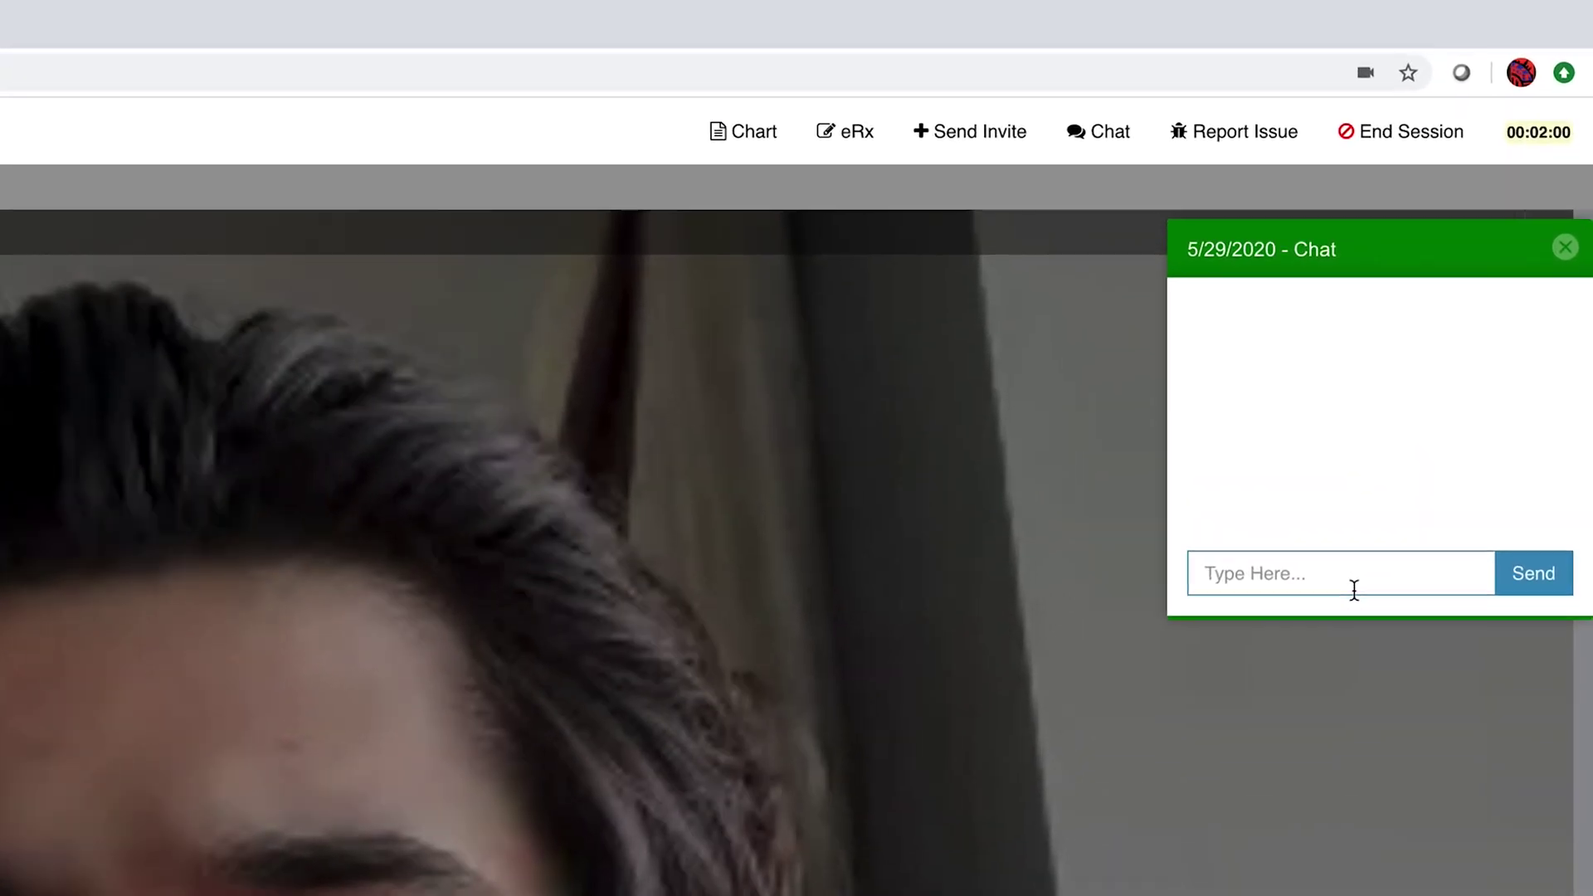
{"action": "type", "text": "Hi Christo"}
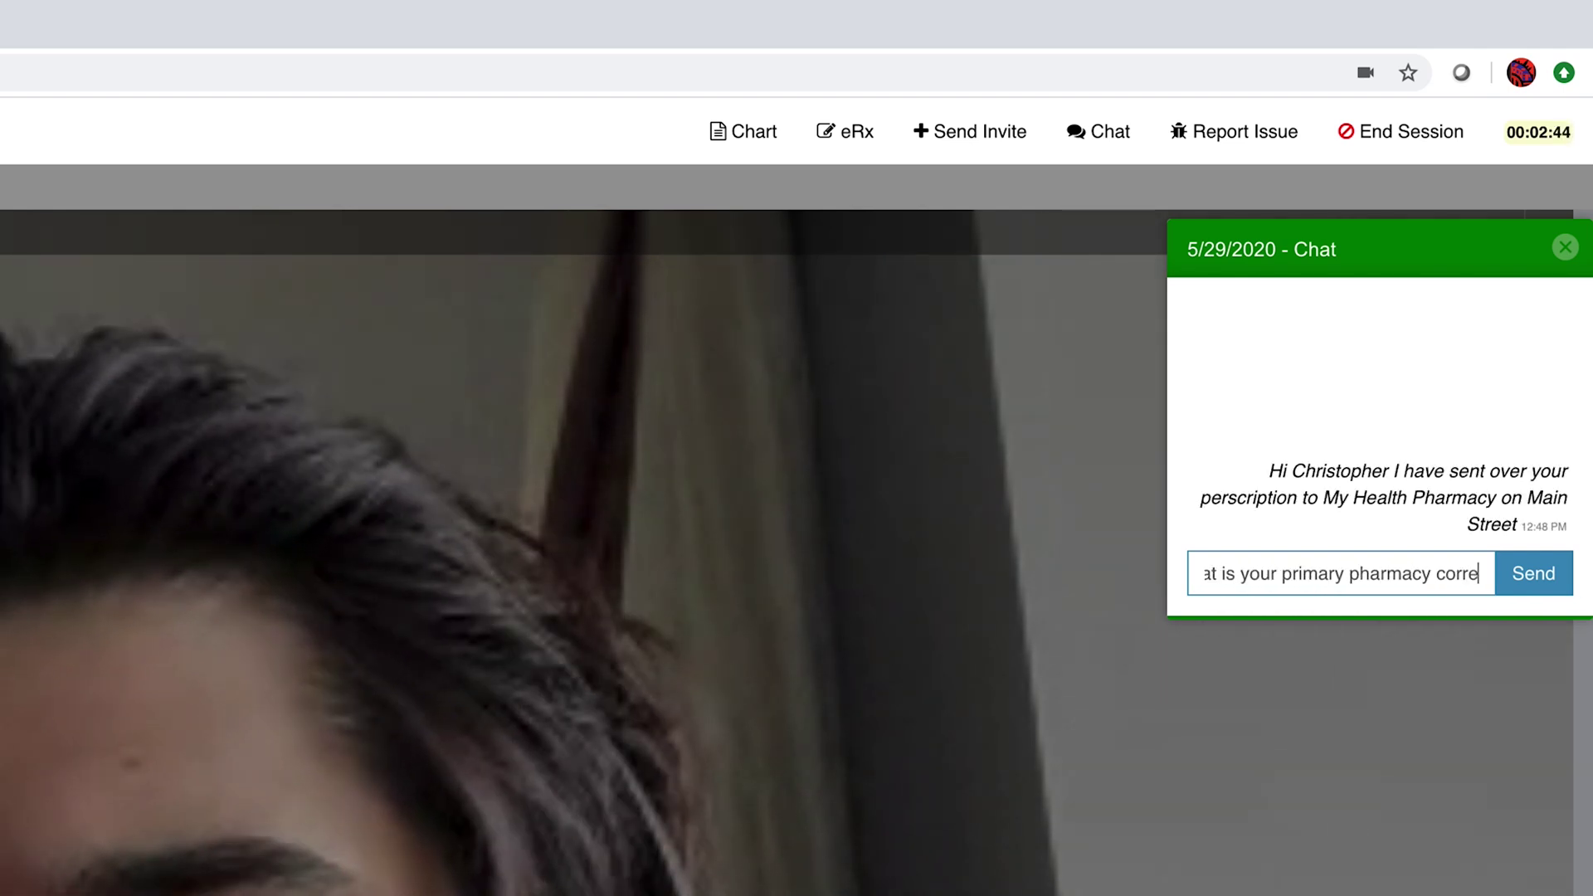
{"action": "key", "text": "Return"}
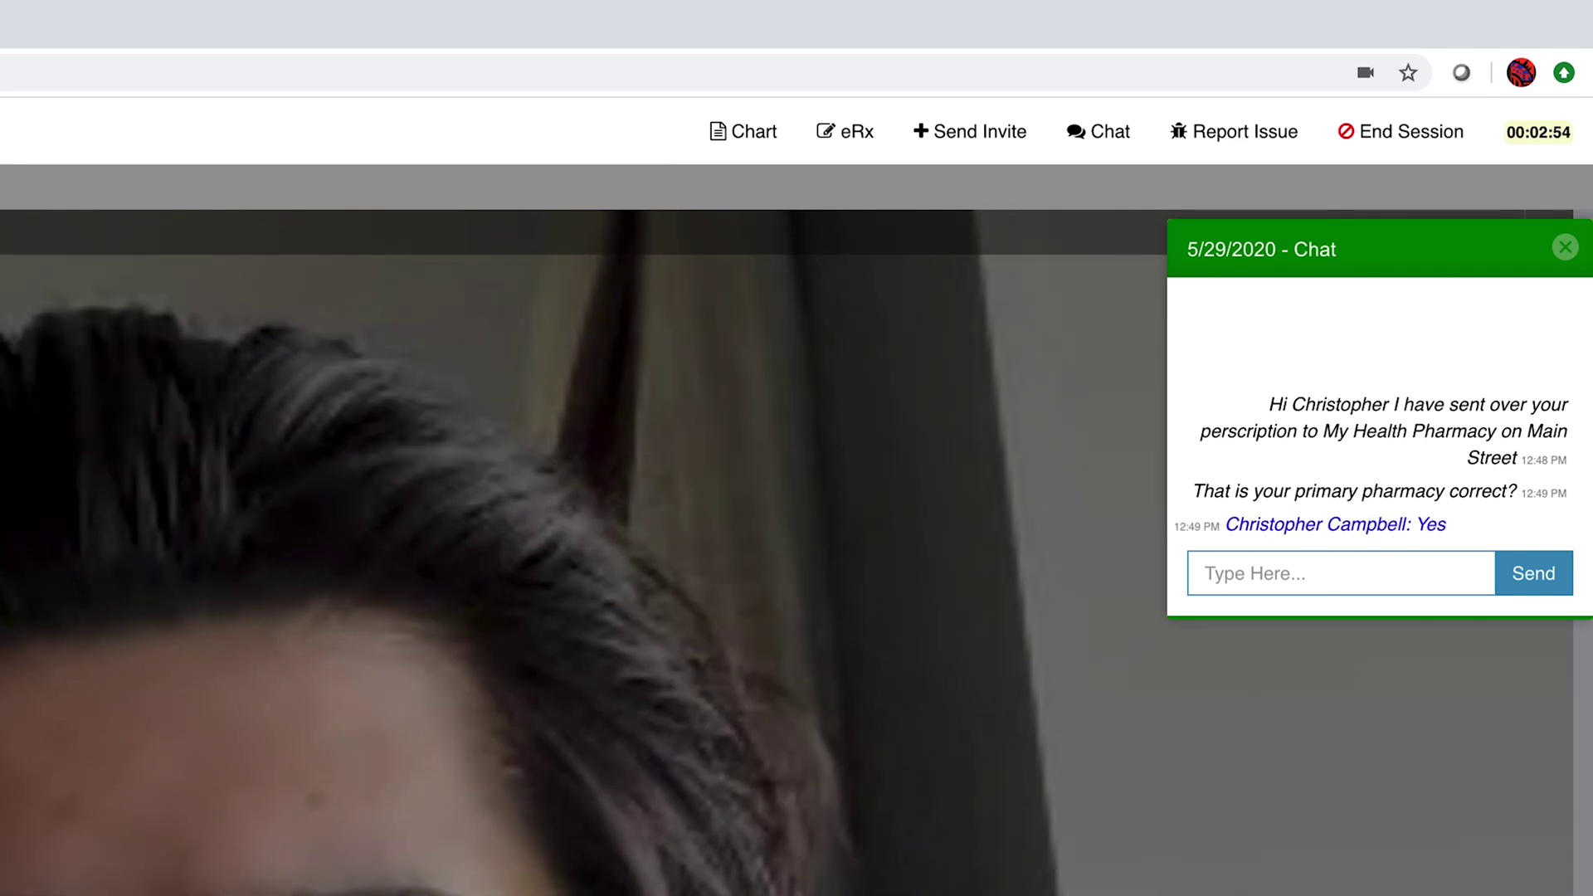
- Close the chat, check the empty eRx medication list, discard a new drug entry, and close Medication View
{"action": "left_click", "coordinate": [1566, 248]}
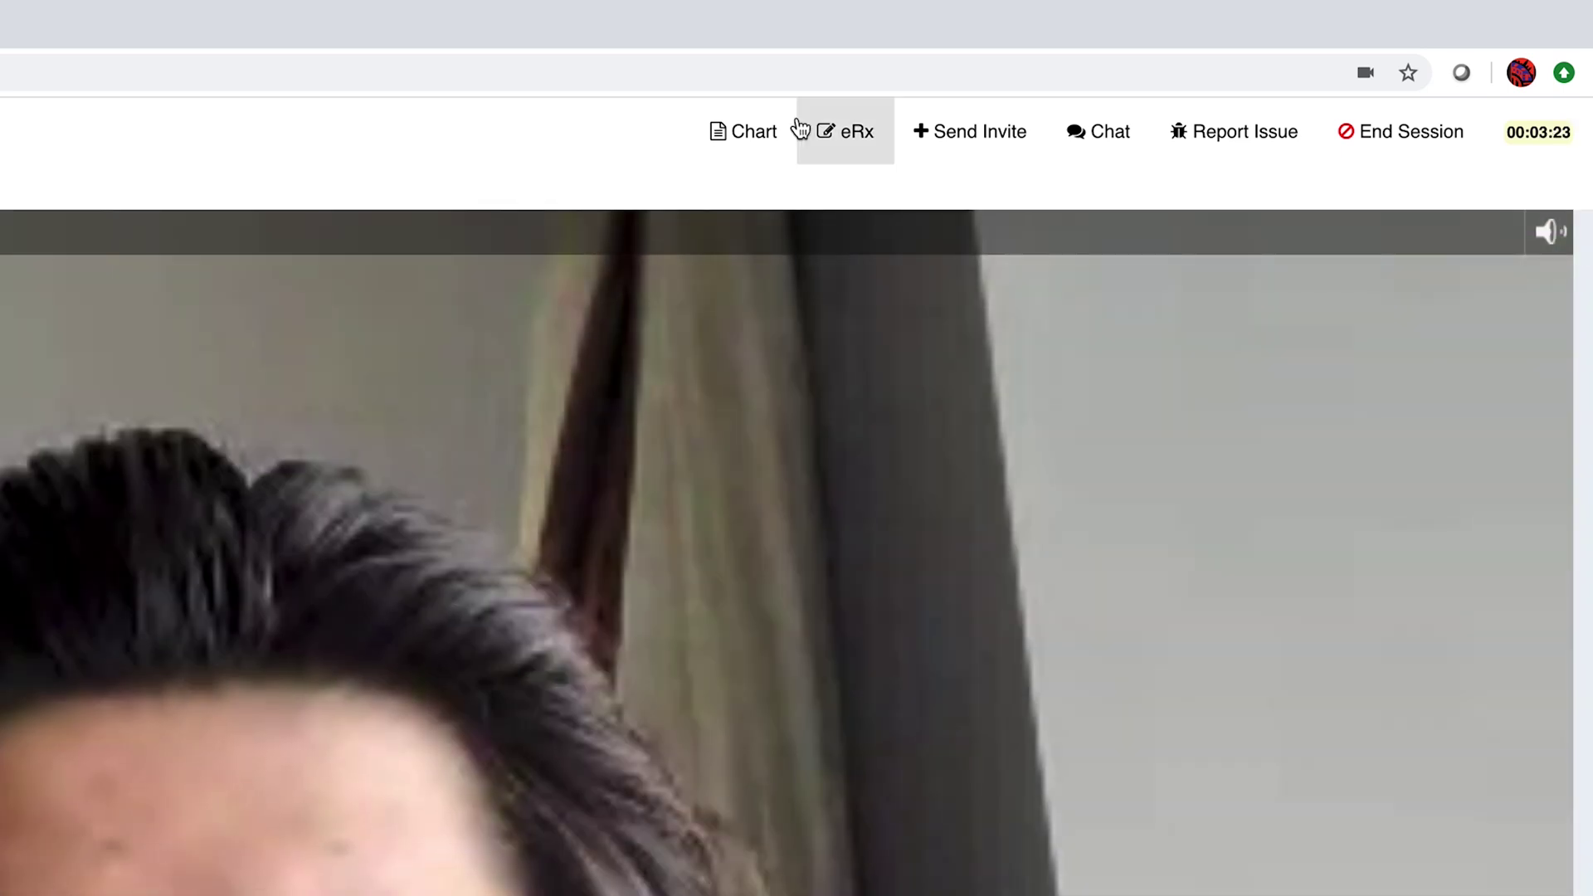
{"action": "left_click", "coordinate": [853, 142]}
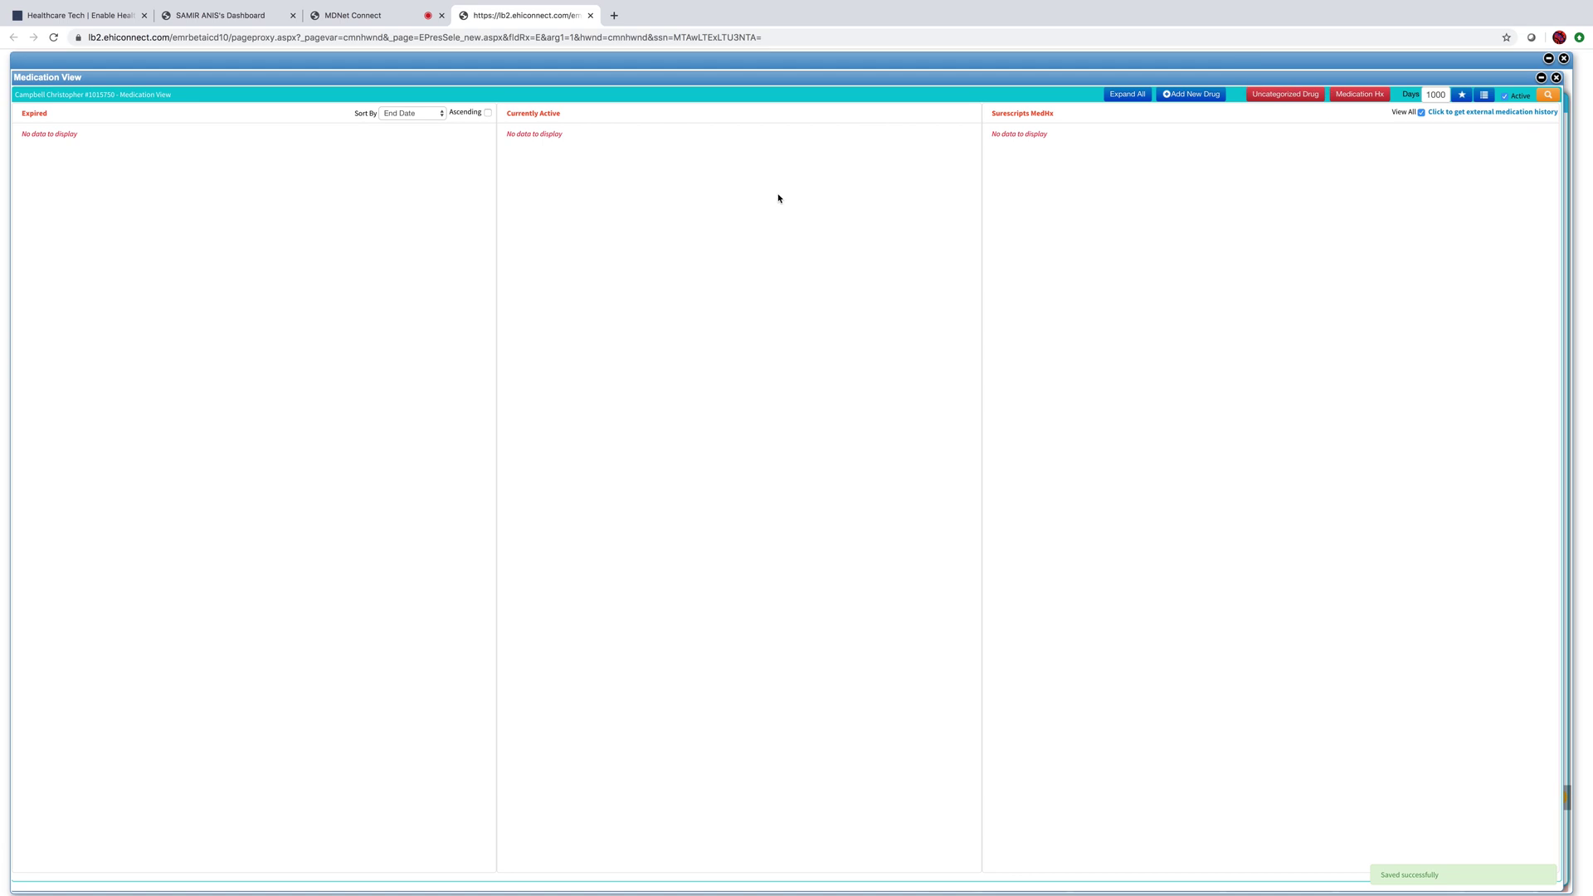
{"action": "left_click", "coordinate": [1183, 95]}
{"action": "type", "text": "glipi"}
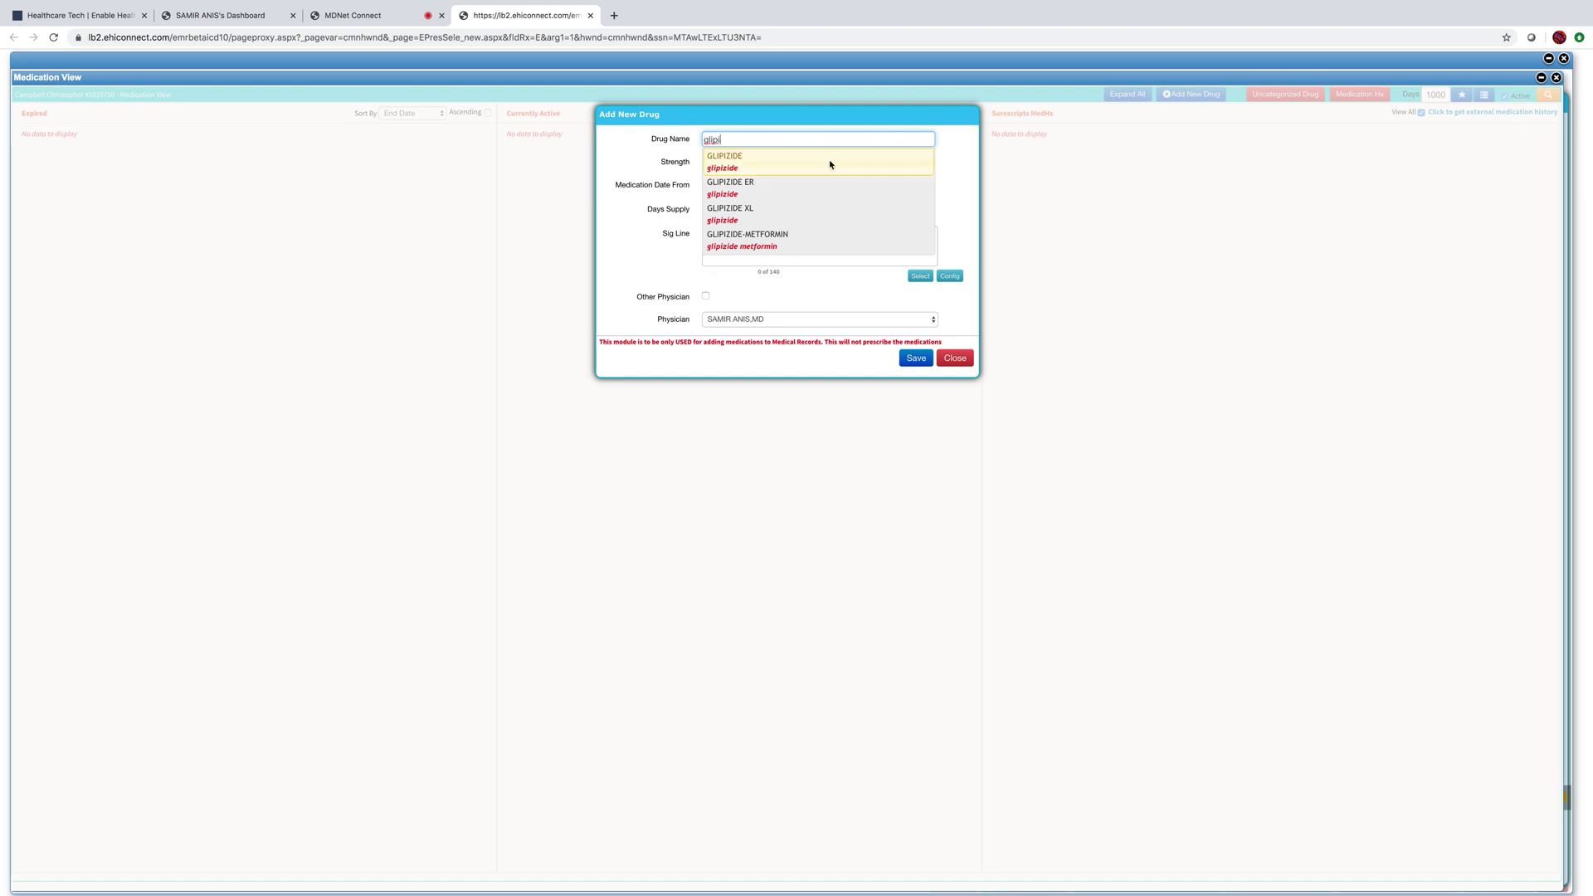
{"action": "left_click", "coordinate": [963, 359]}
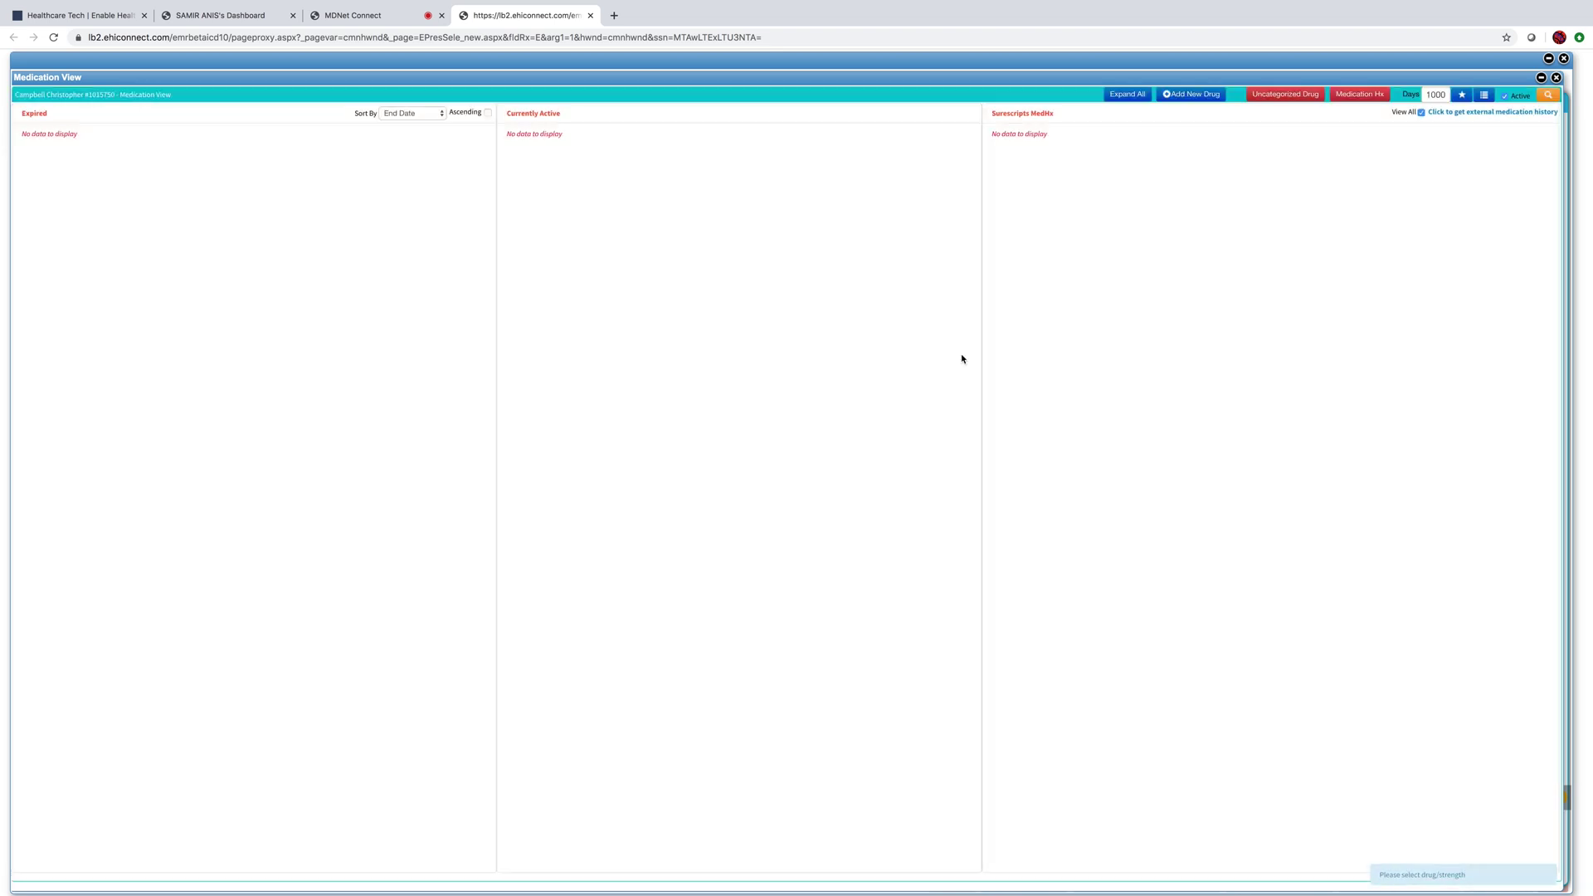
{"action": "left_click", "coordinate": [592, 16]}
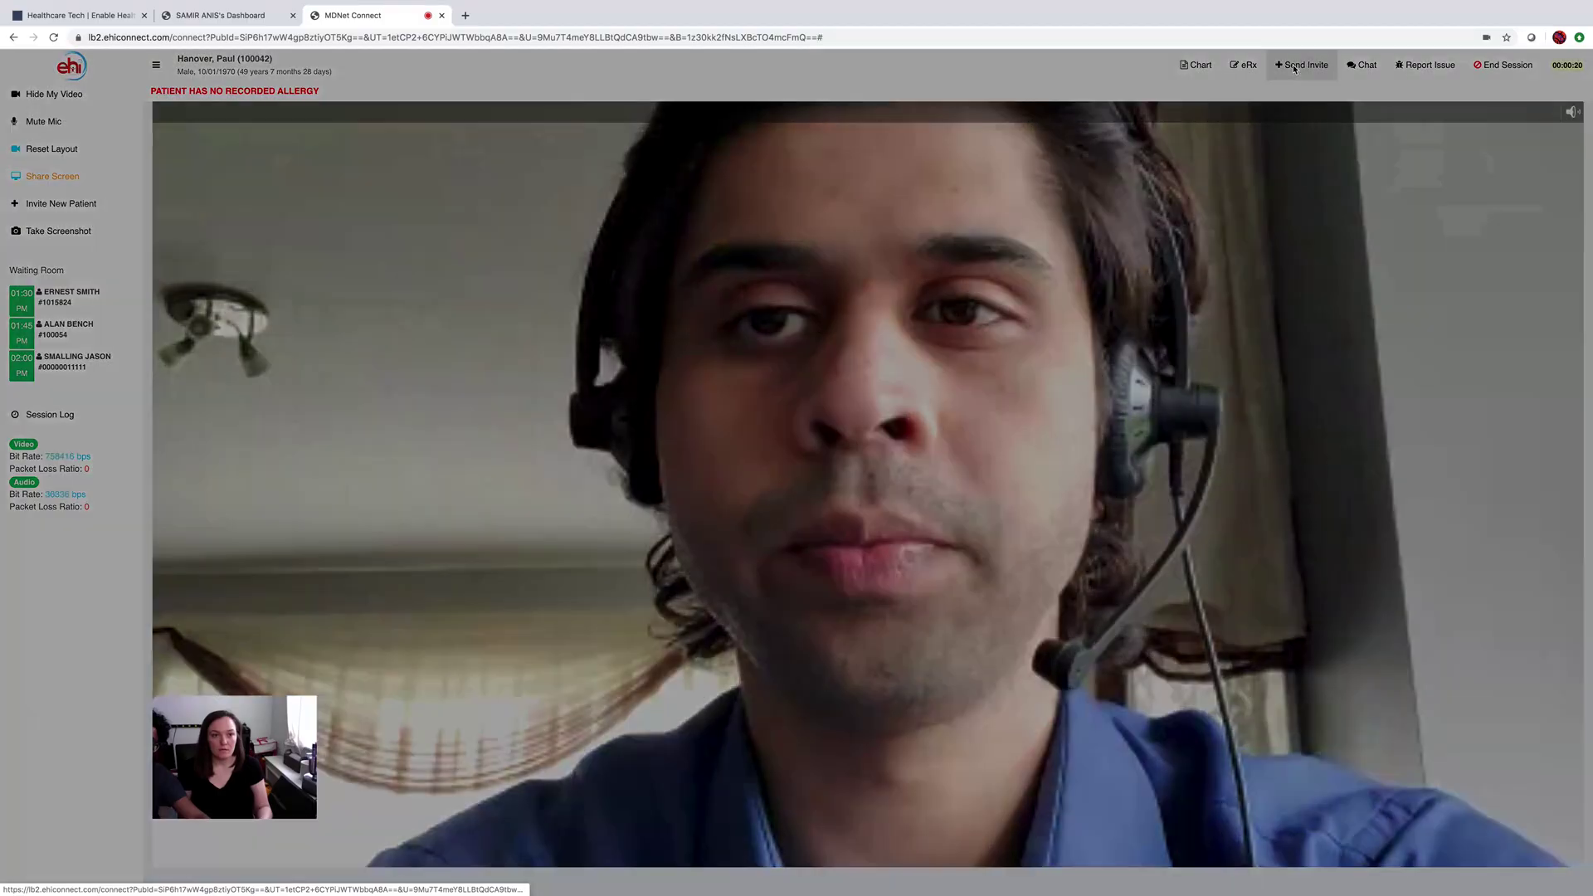
- Text a visit invitation to the guest's cell phone number and close the invite form
{"action": "left_click", "coordinate": [1042, 124]}
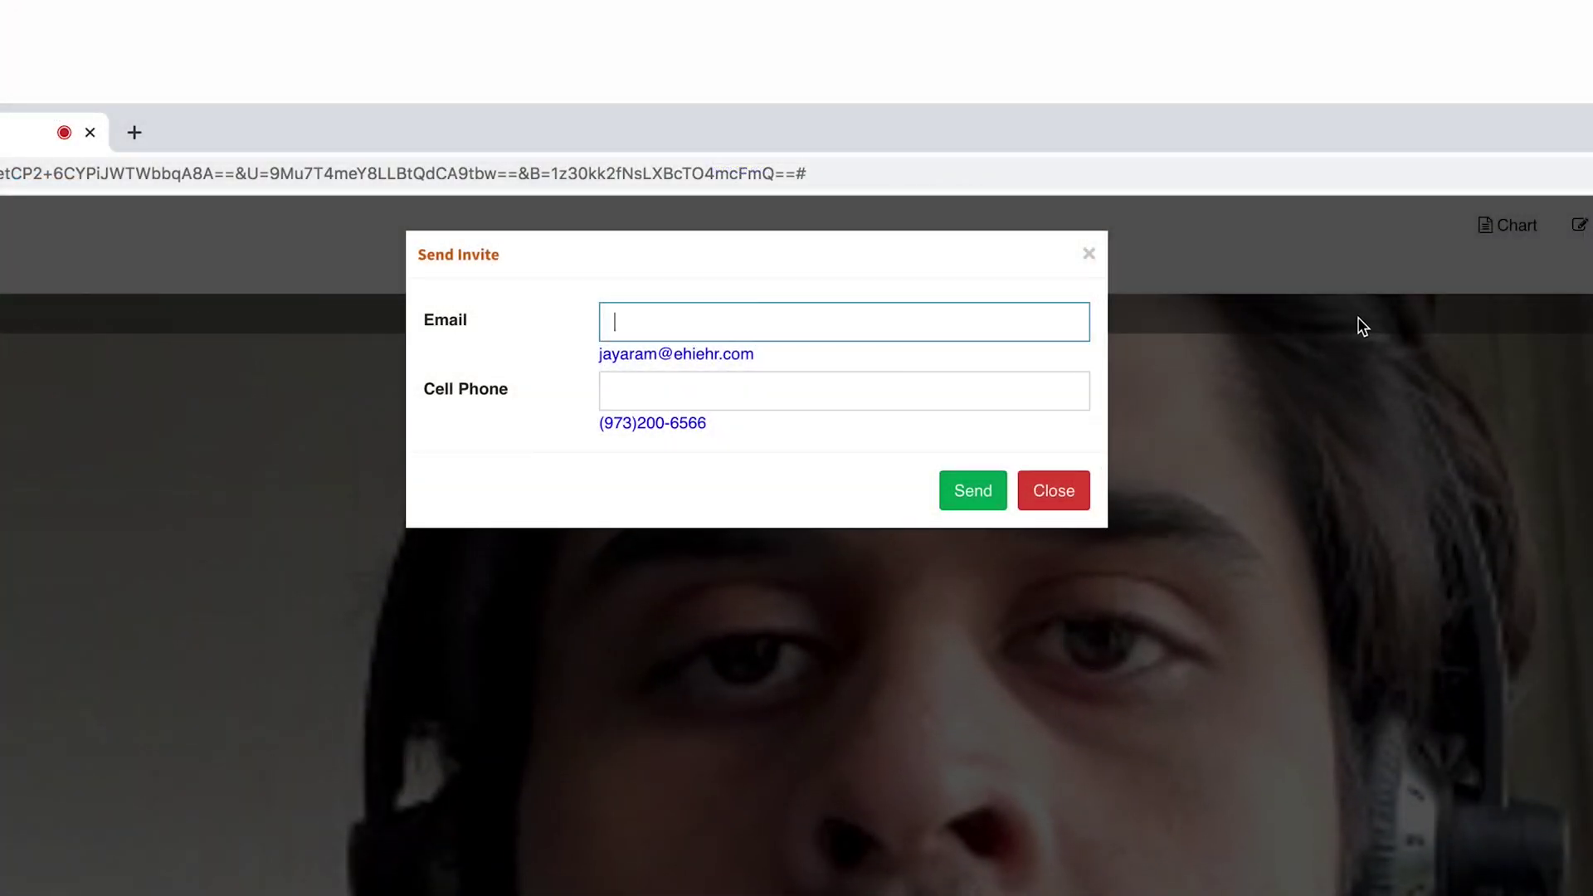
{"action": "left_click", "coordinate": [893, 395]}
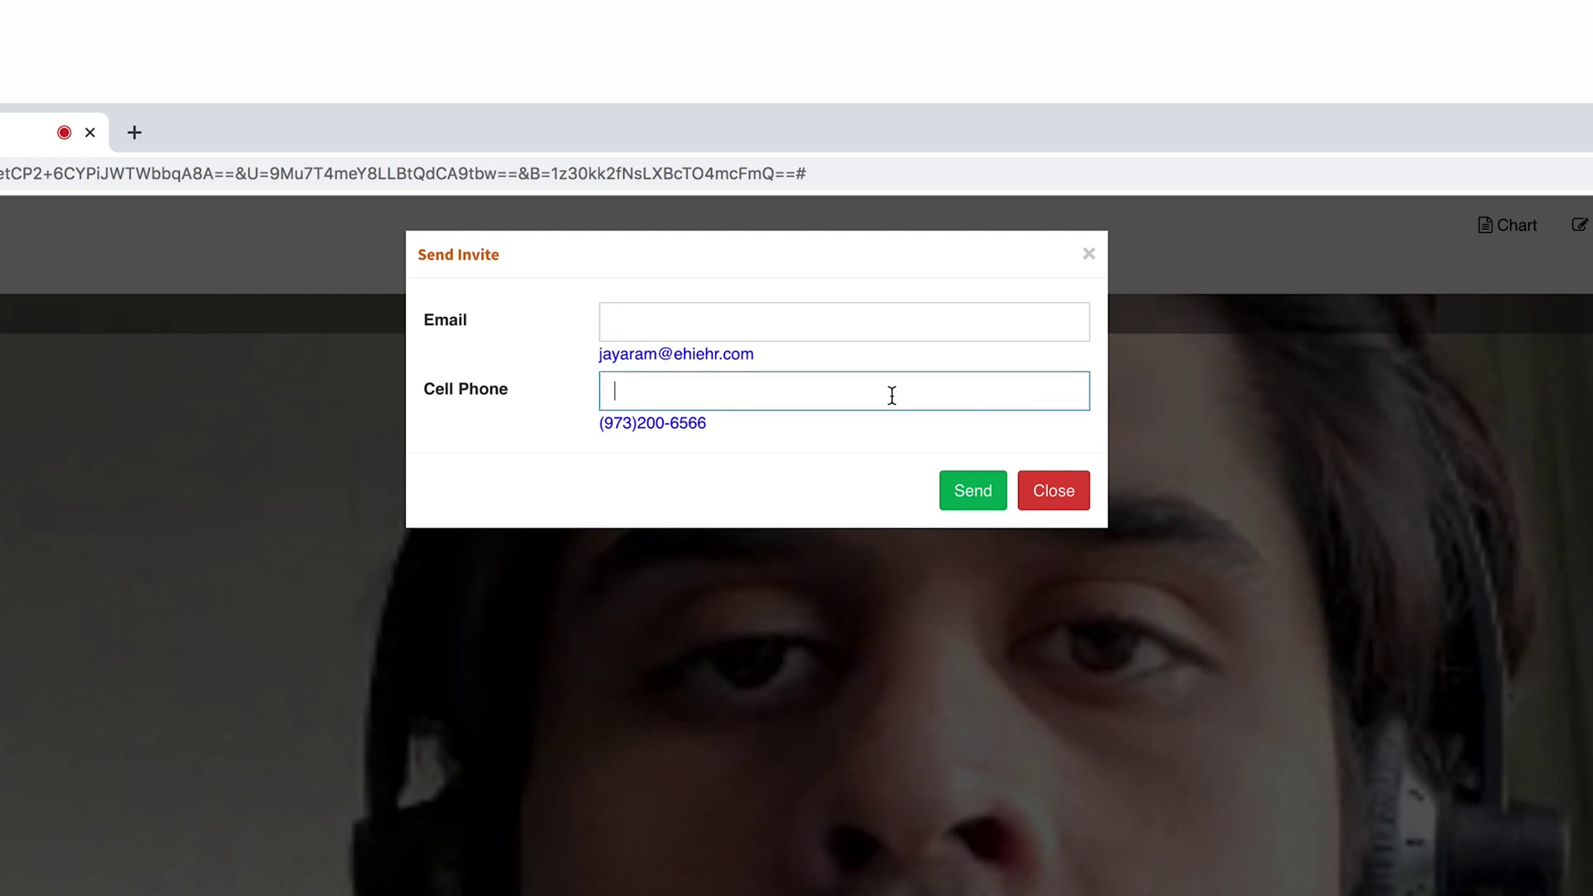
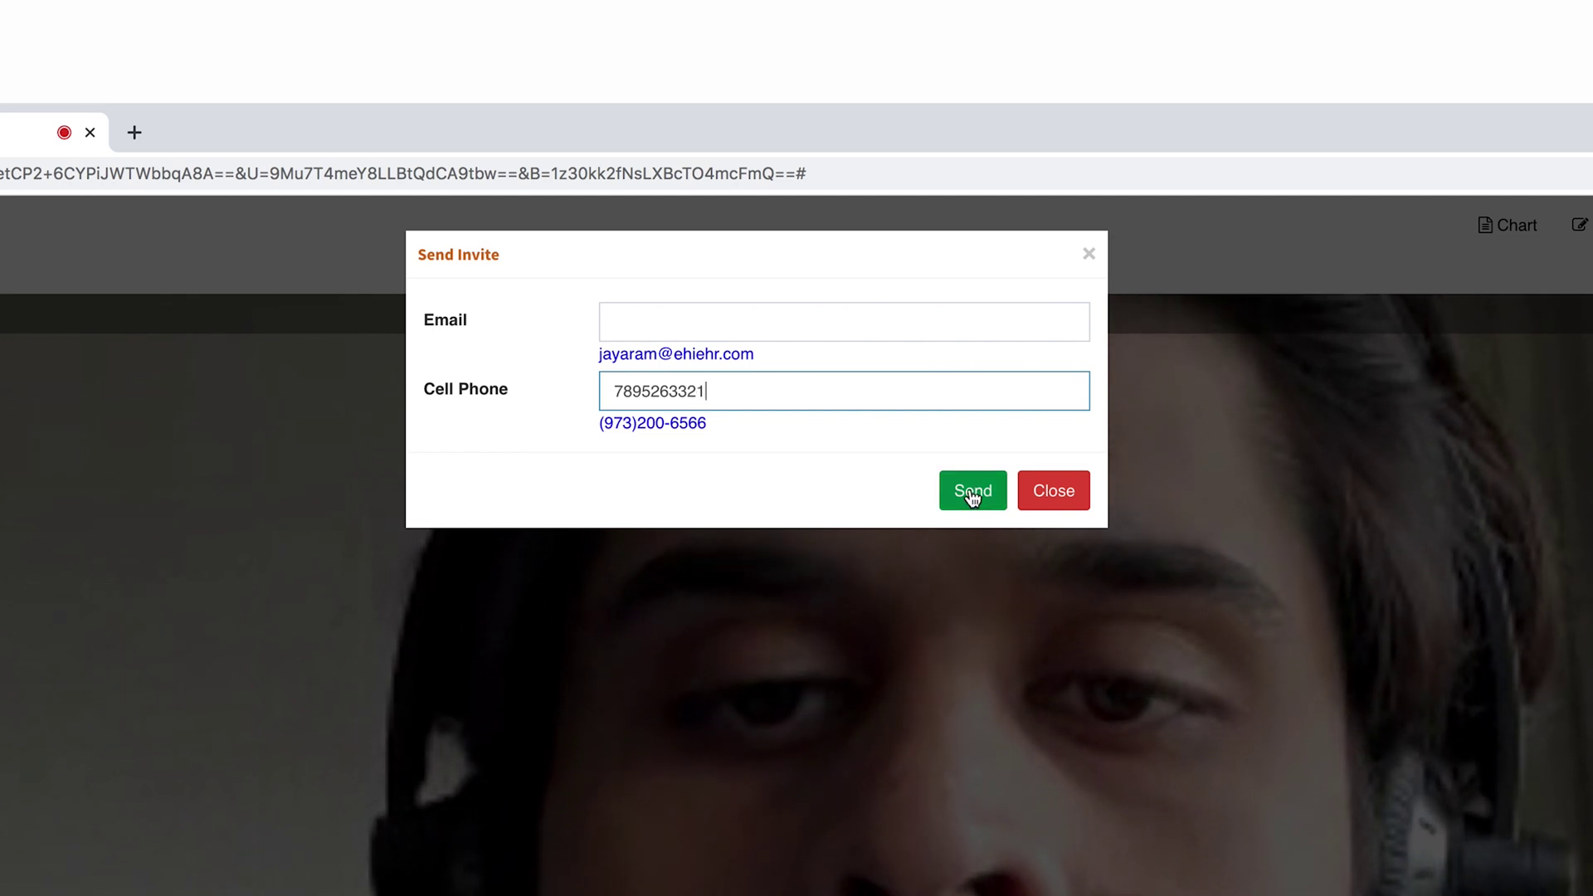
{"action": "left_click", "coordinate": [971, 492]}
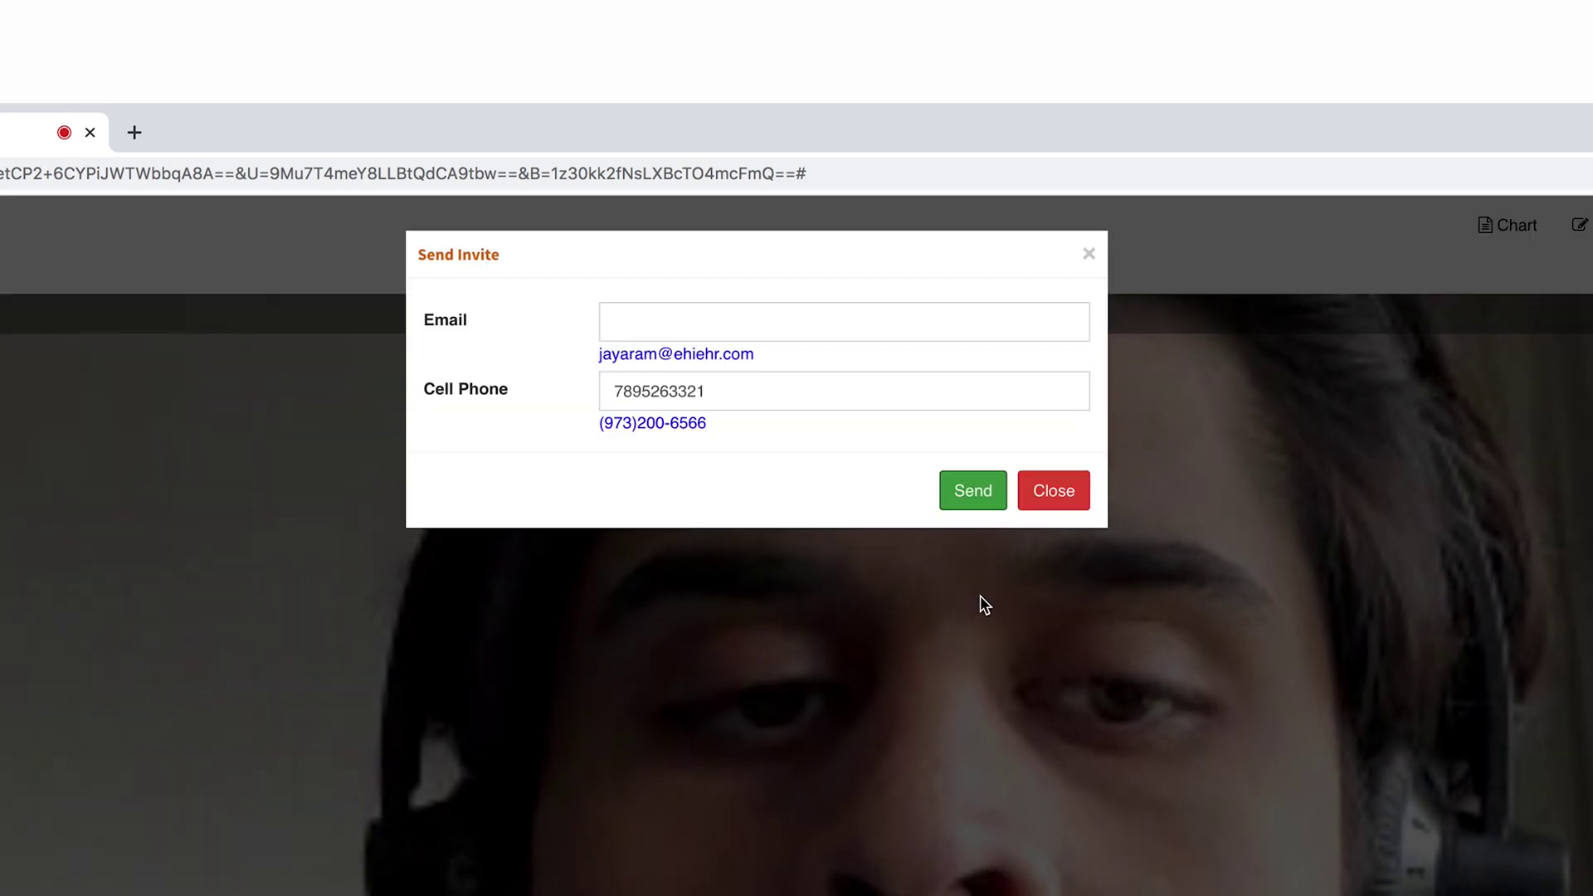
{"action": "left_click", "coordinate": [976, 491]}
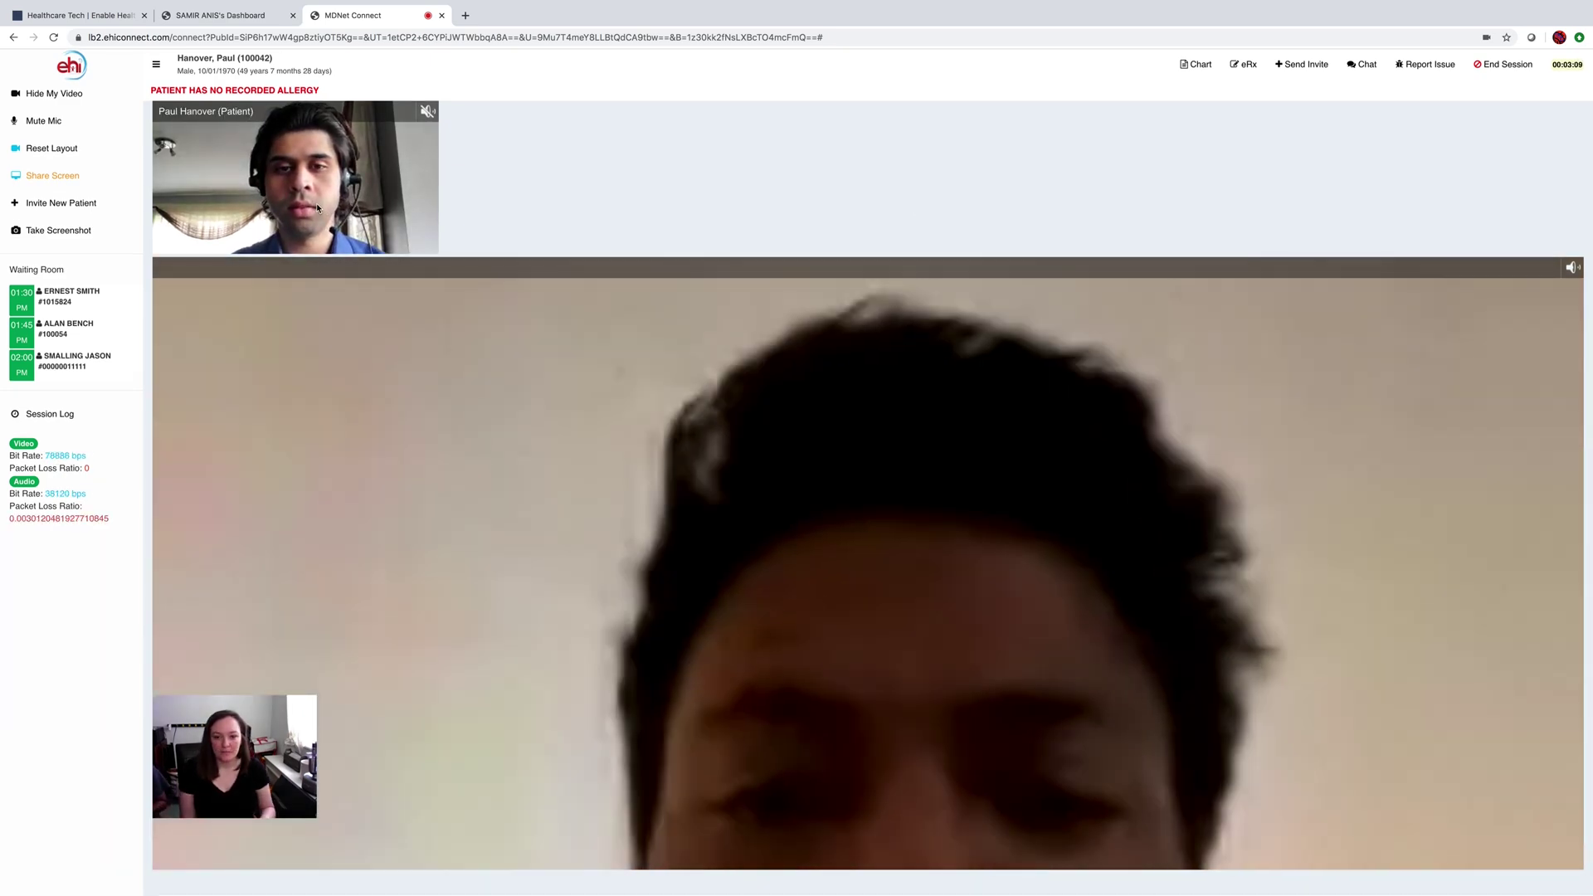
{"action": "left_click", "coordinate": [319, 206]}
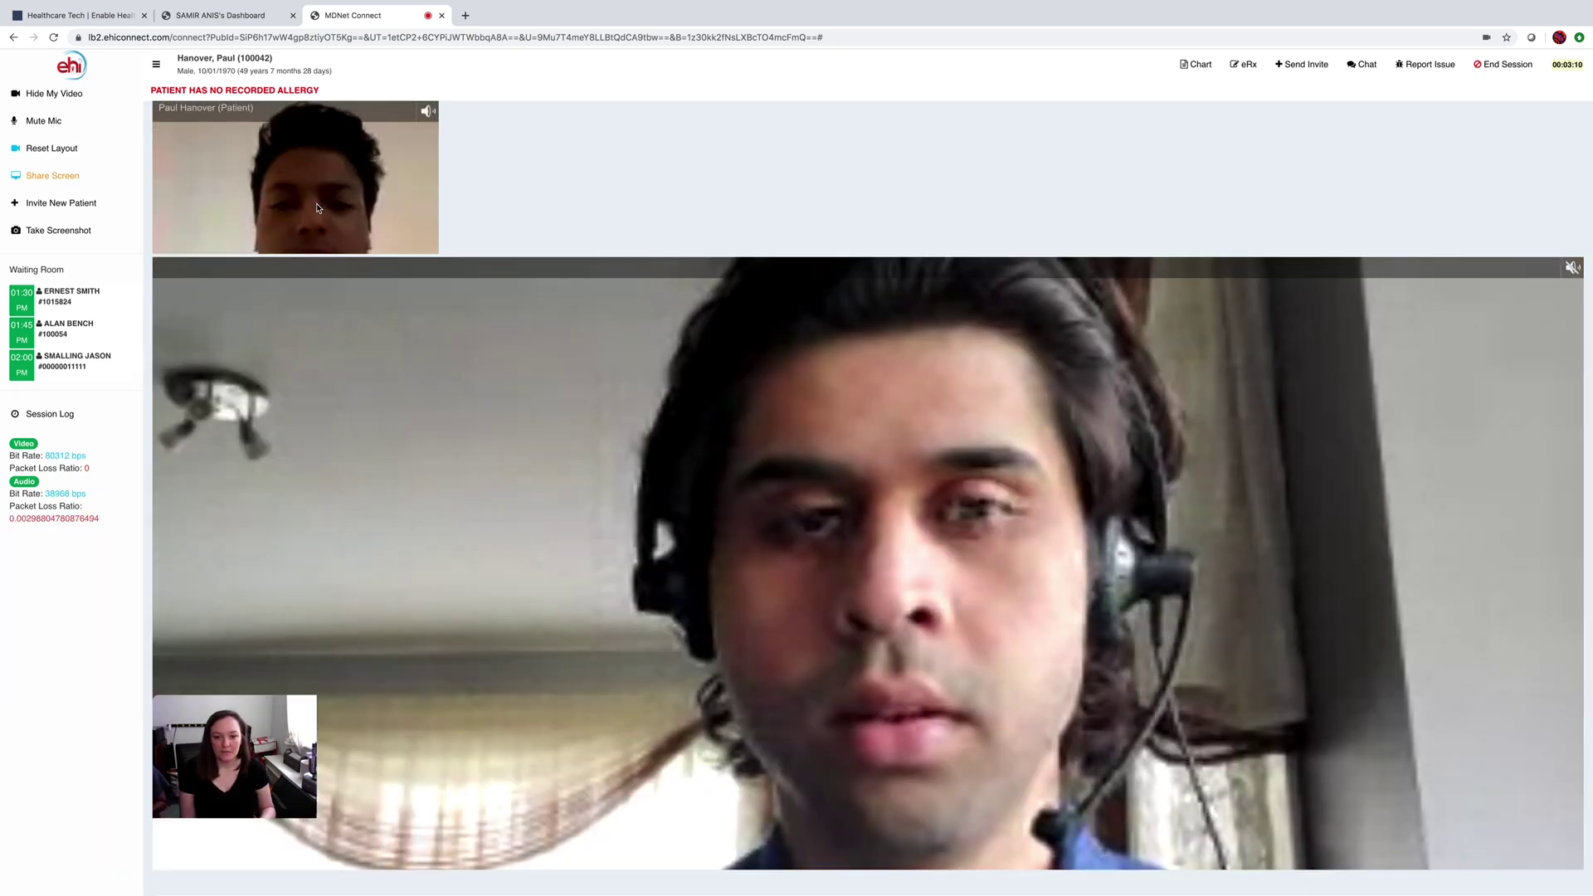
{"action": "left_click", "coordinate": [317, 208]}
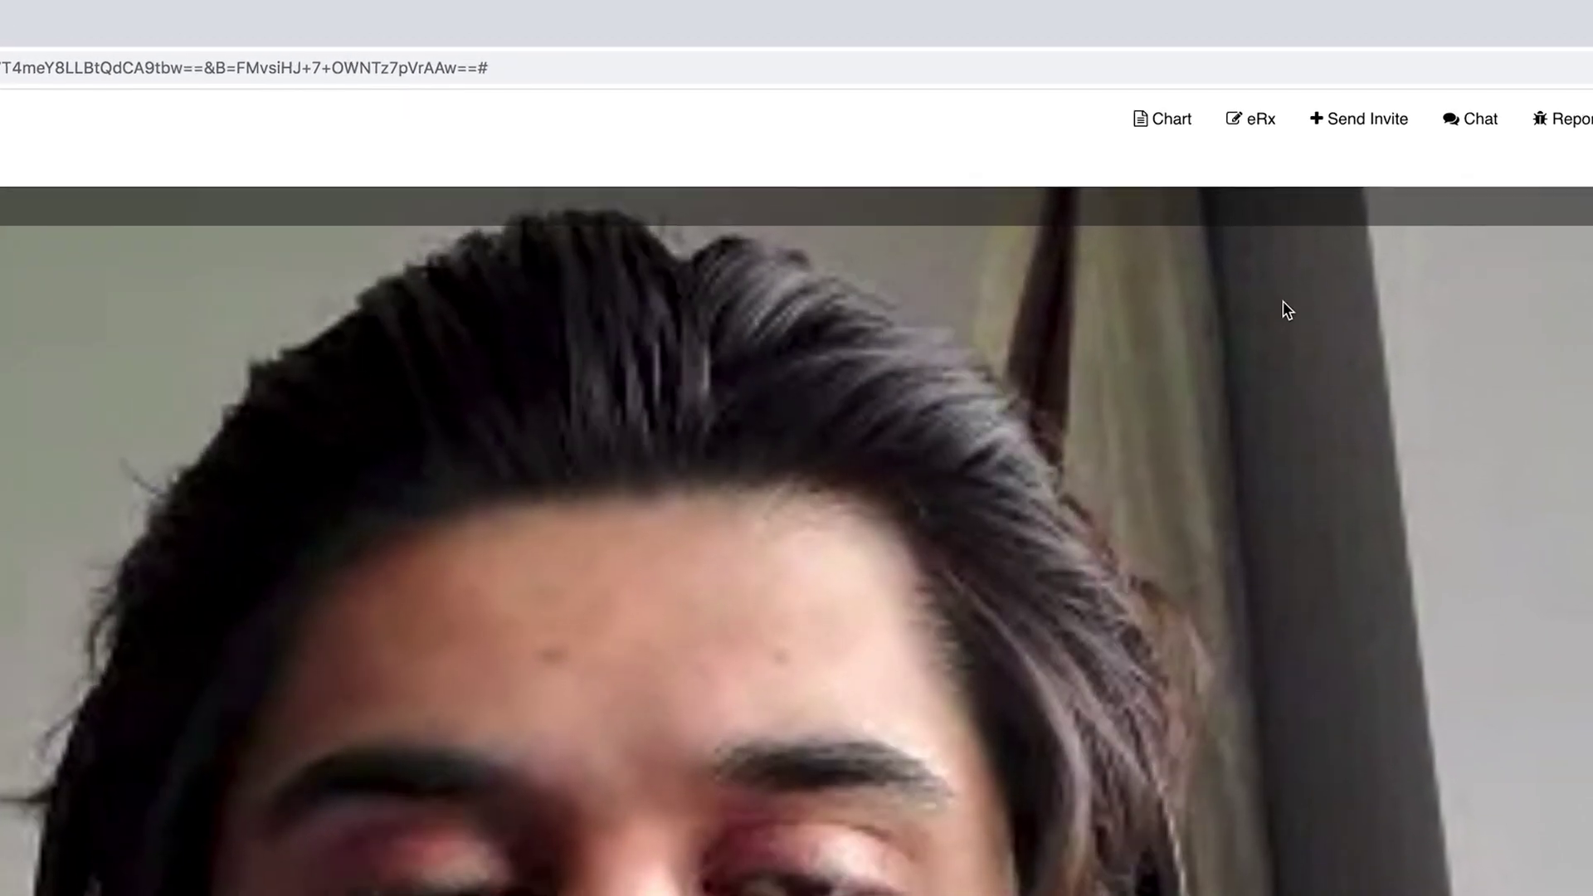
- Open the encounter chart and choose 'headache' as the CC/HPI chief complaint
{"action": "left_click", "coordinate": [1162, 125]}
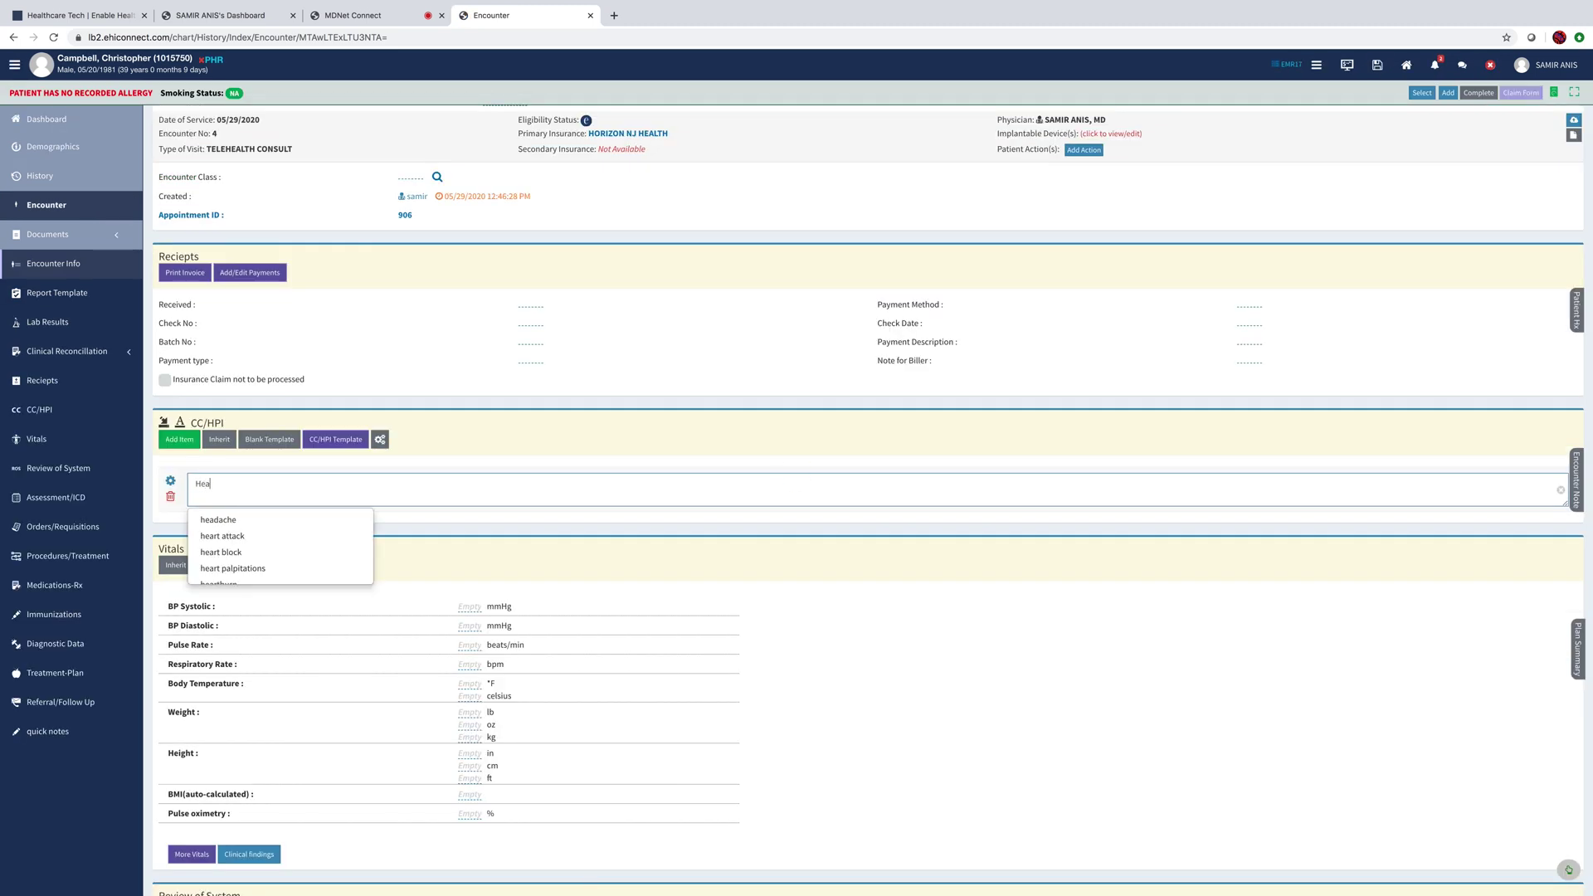
{"action": "left_click", "coordinate": [235, 523]}
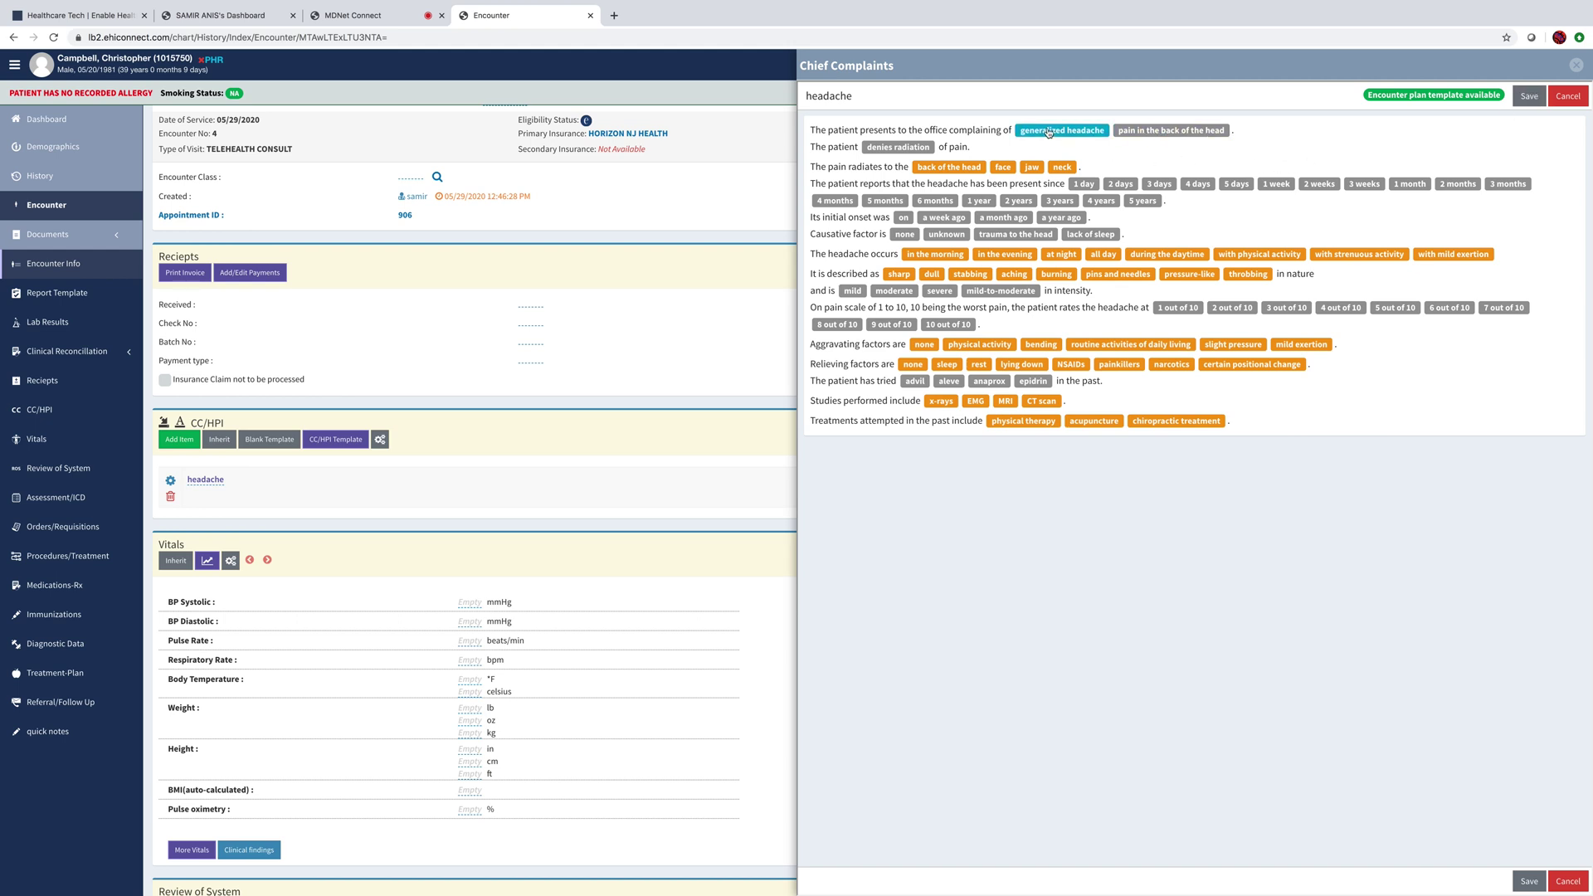
- Save the 'headache' entry in the Chief Complaints panel
{"action": "left_click", "coordinate": [1527, 96]}
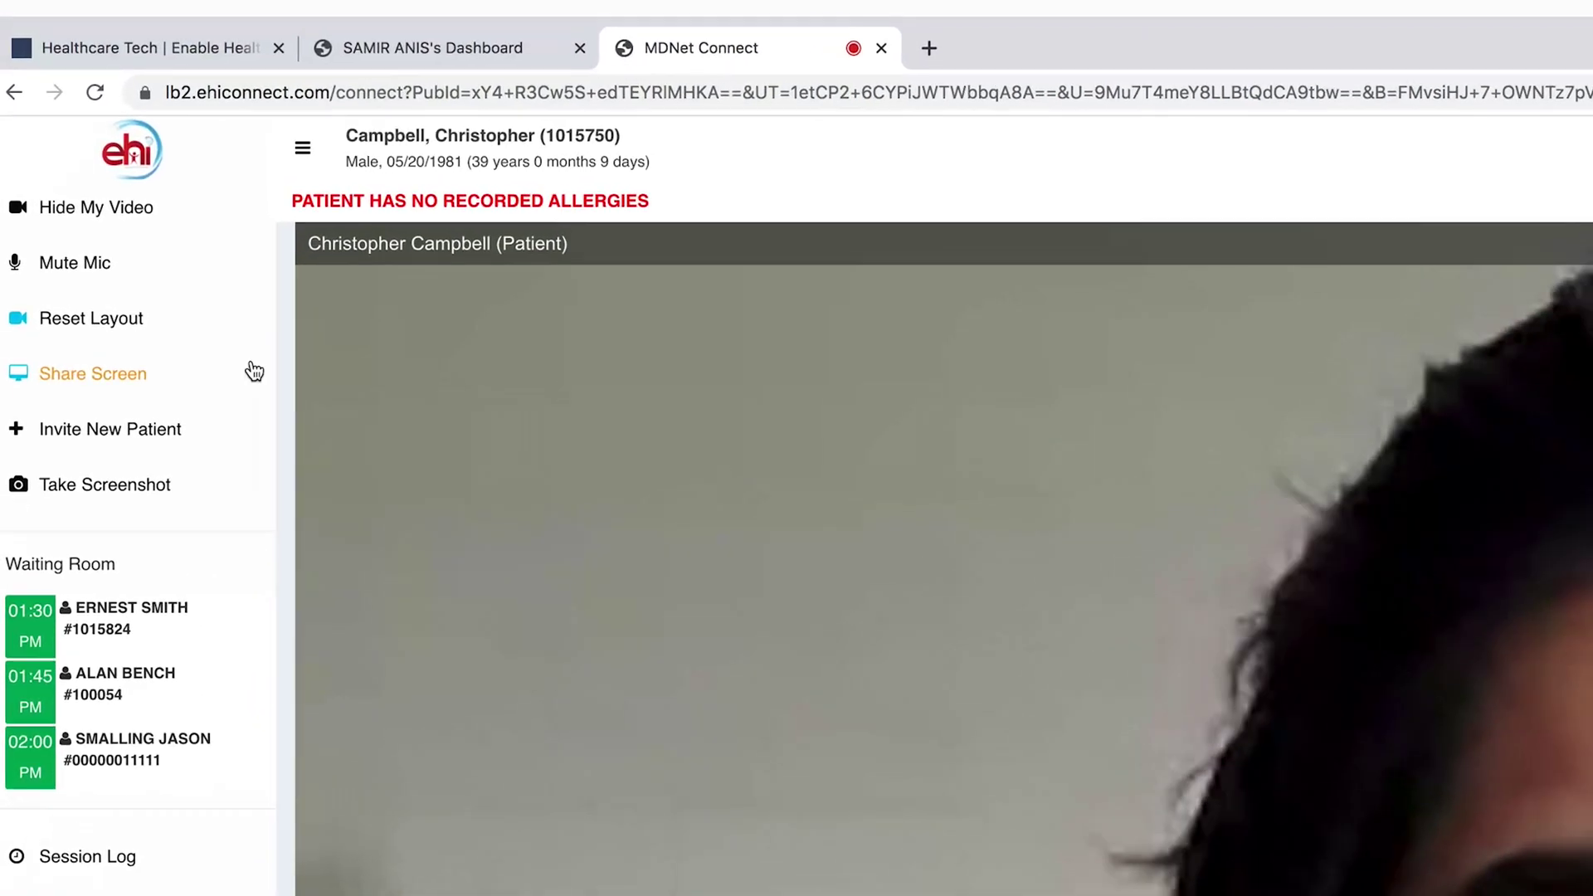
- Select the 'Your Entire Screen' thumbnail in the Share Screen picker and start sharing it
{"action": "left_click", "coordinate": [176, 407]}
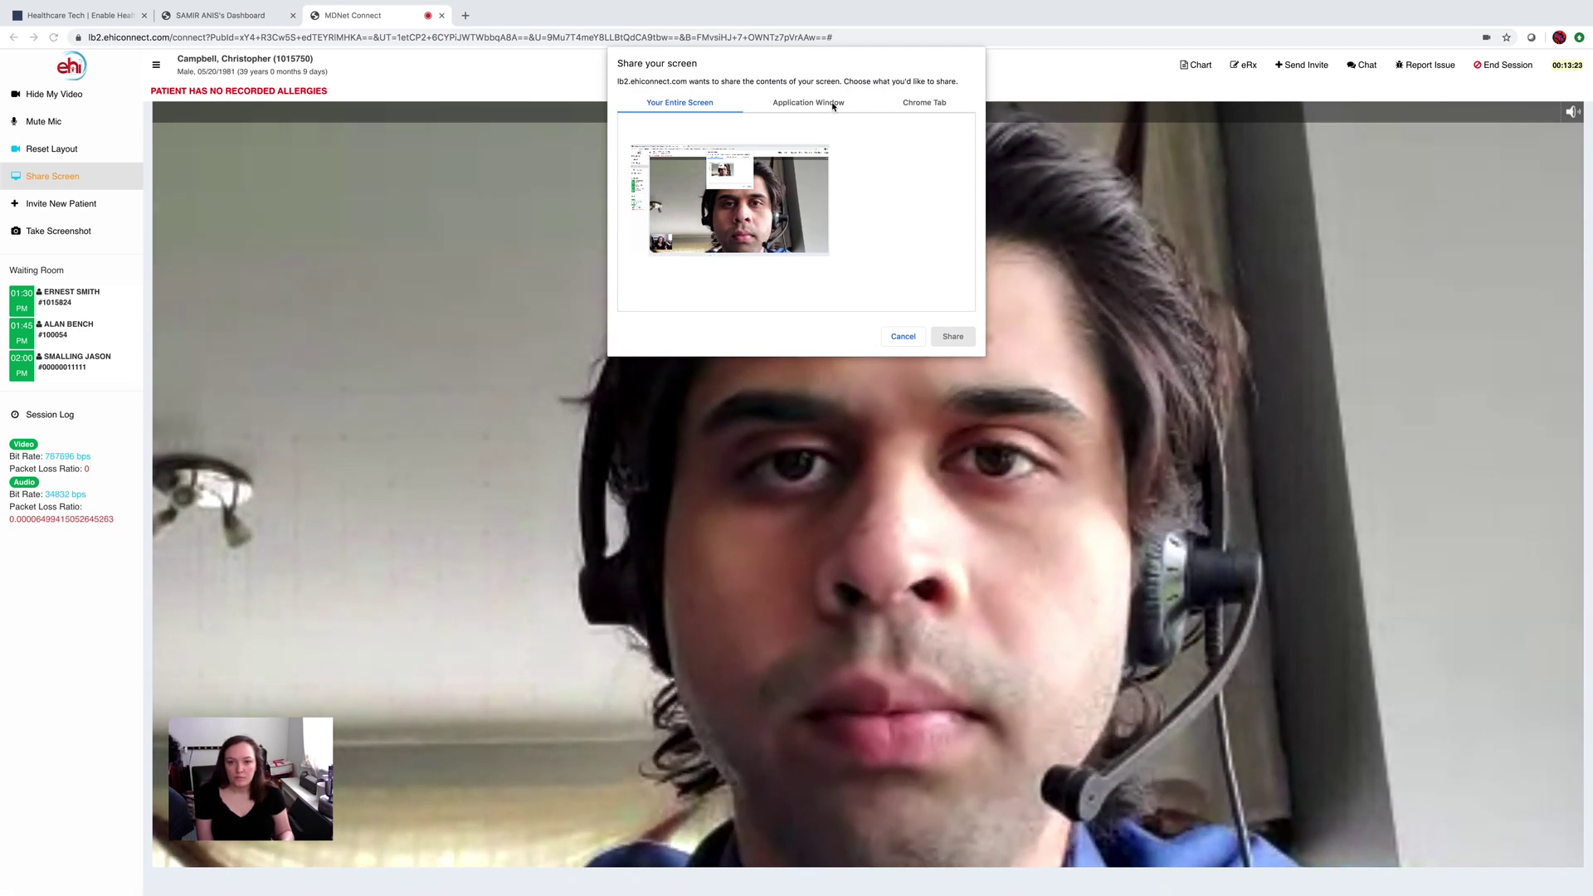
{"action": "left_click", "coordinate": [814, 103]}
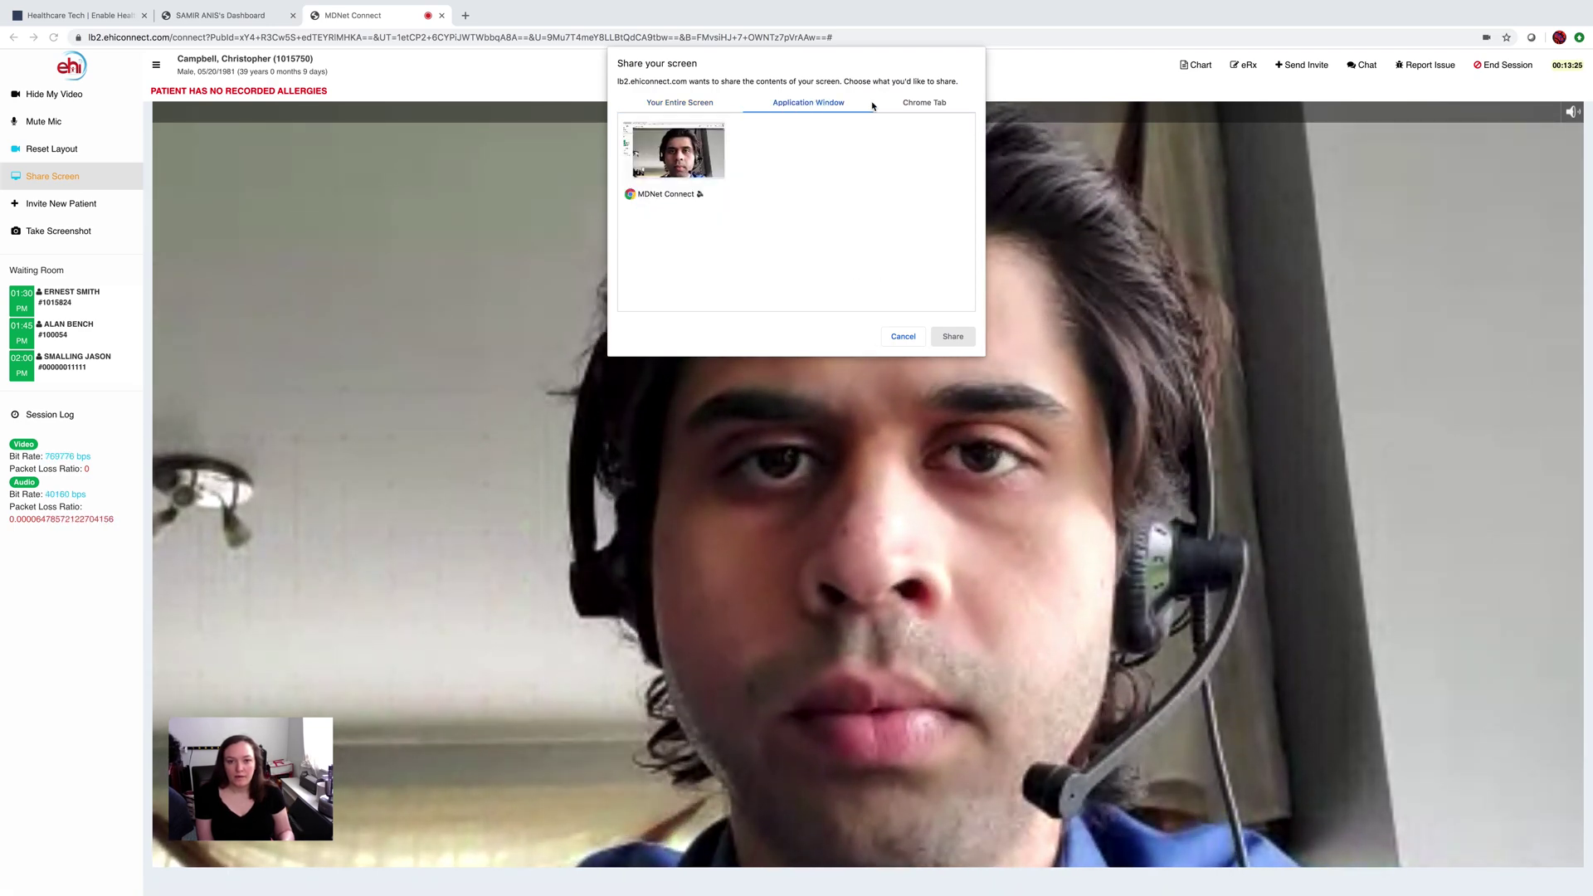
{"action": "left_click", "coordinate": [931, 105]}
{"action": "left_click", "coordinate": [691, 105]}
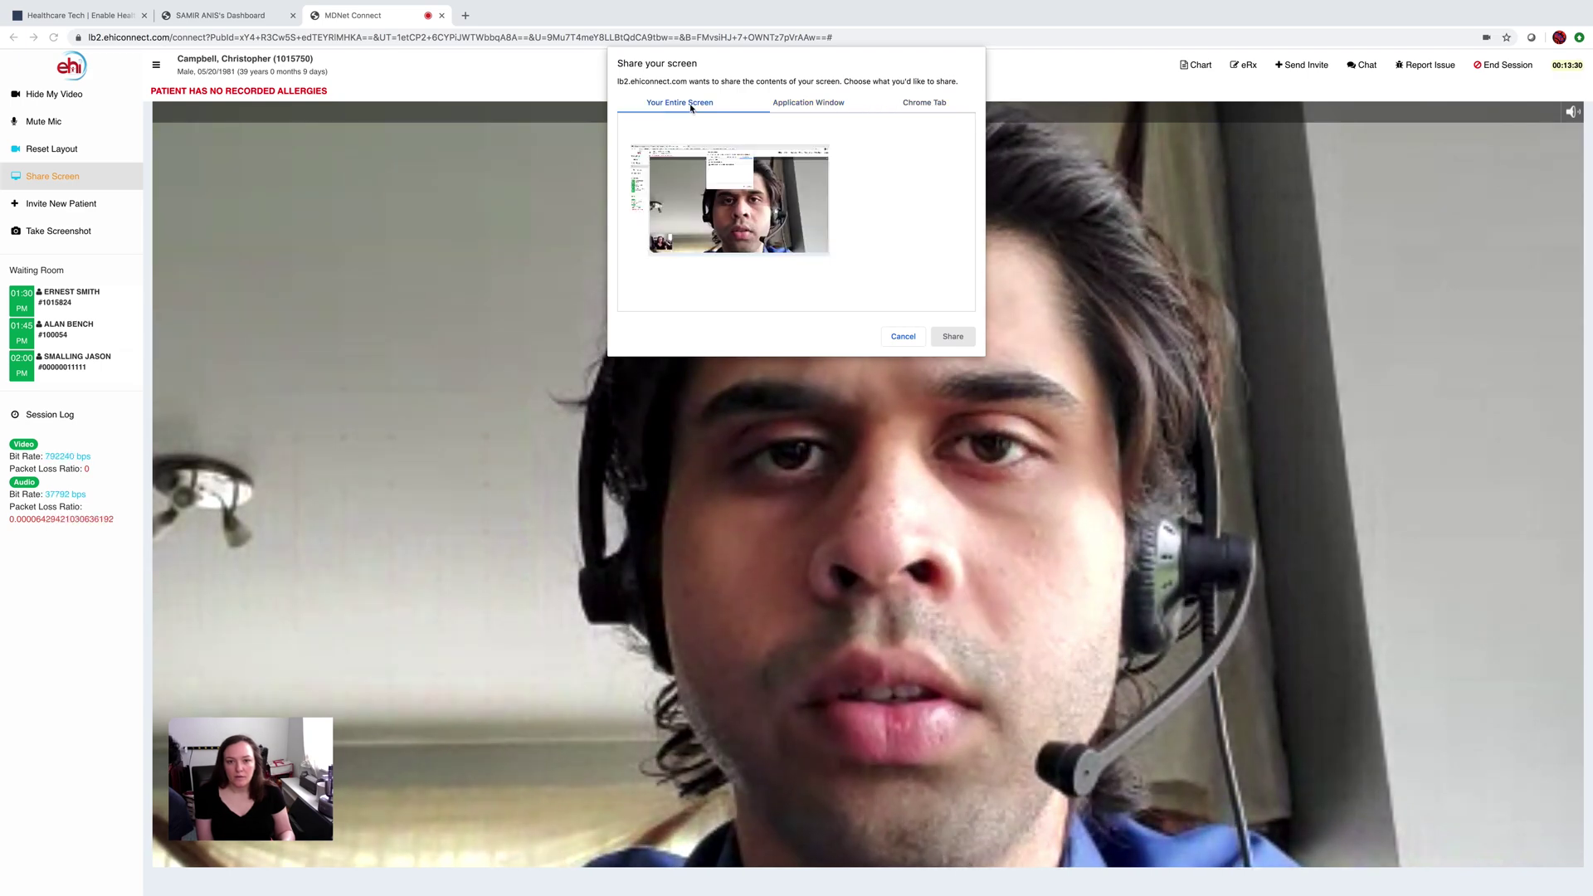
{"action": "left_click", "coordinate": [730, 203]}
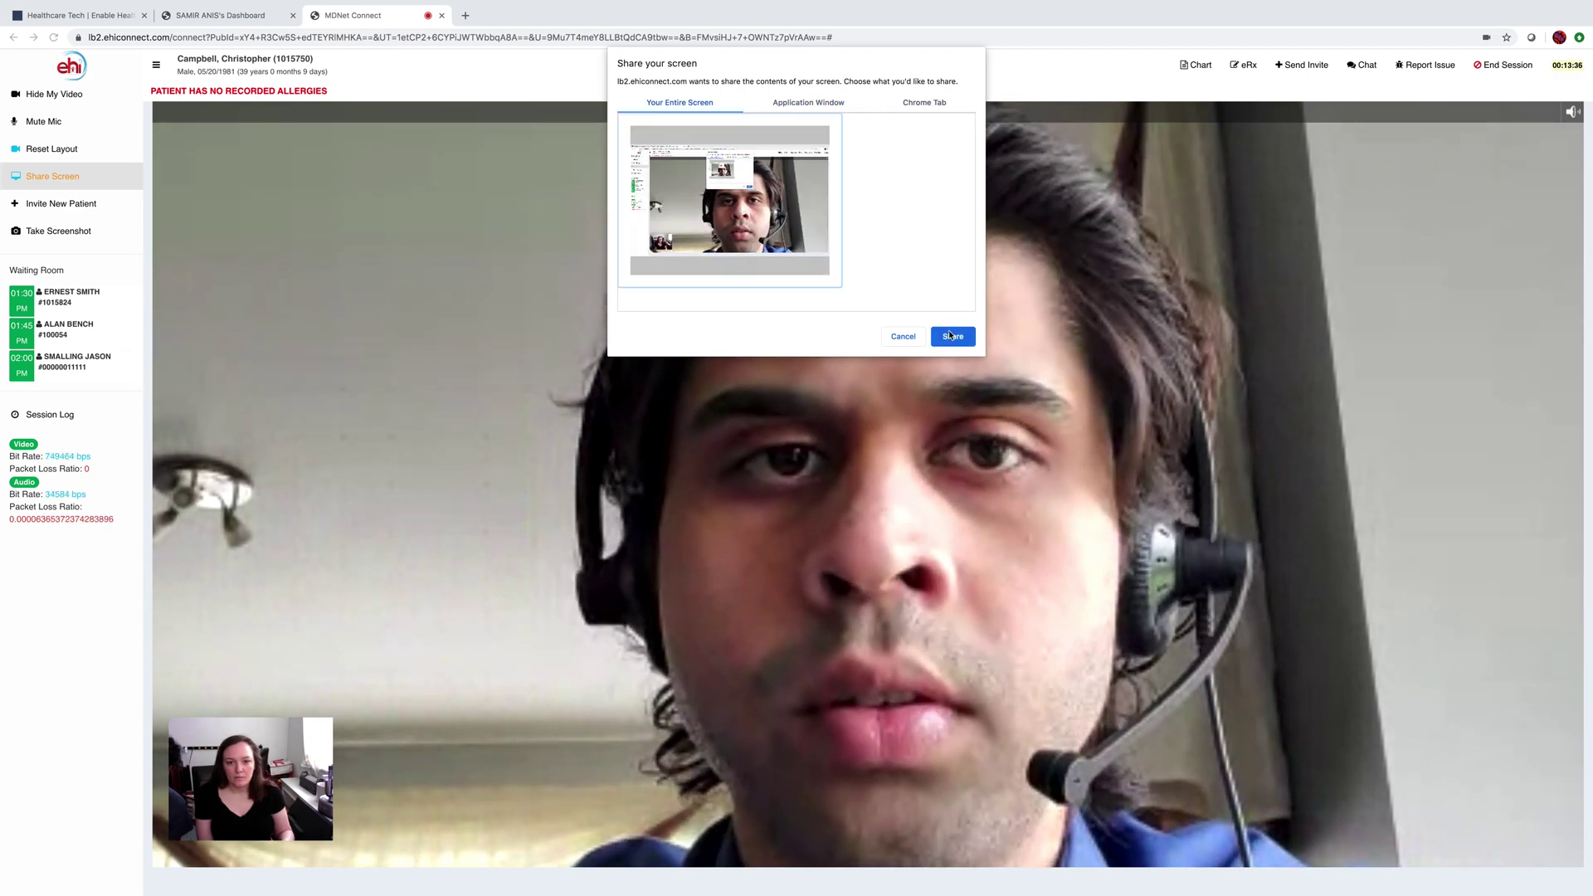
{"action": "left_click", "coordinate": [952, 335]}
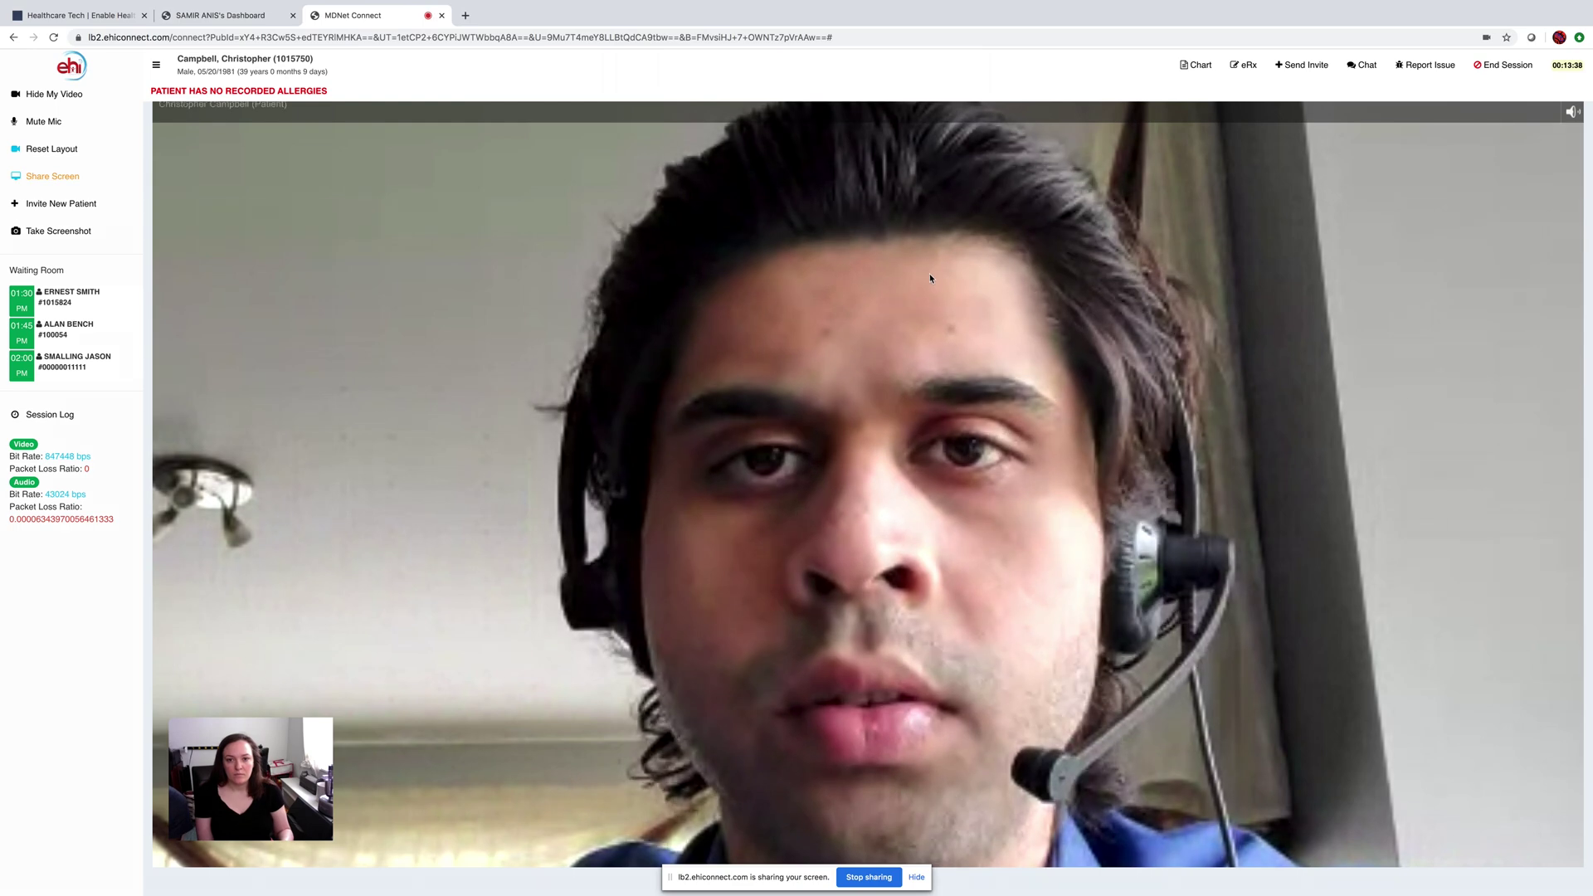